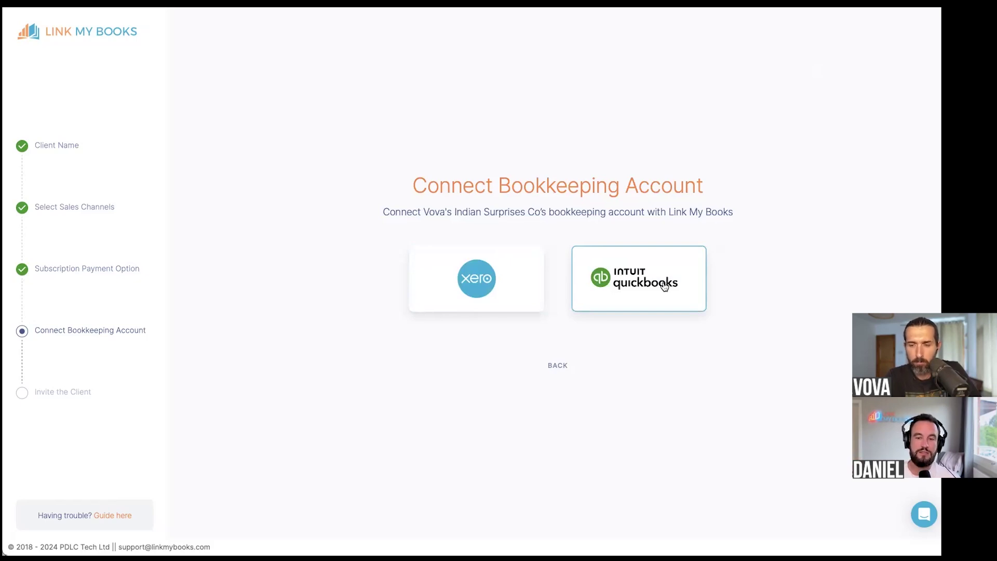
# - Choose Xero and confirm the existing LMB Demo Xero connection for the client
pyautogui.click(519, 277)
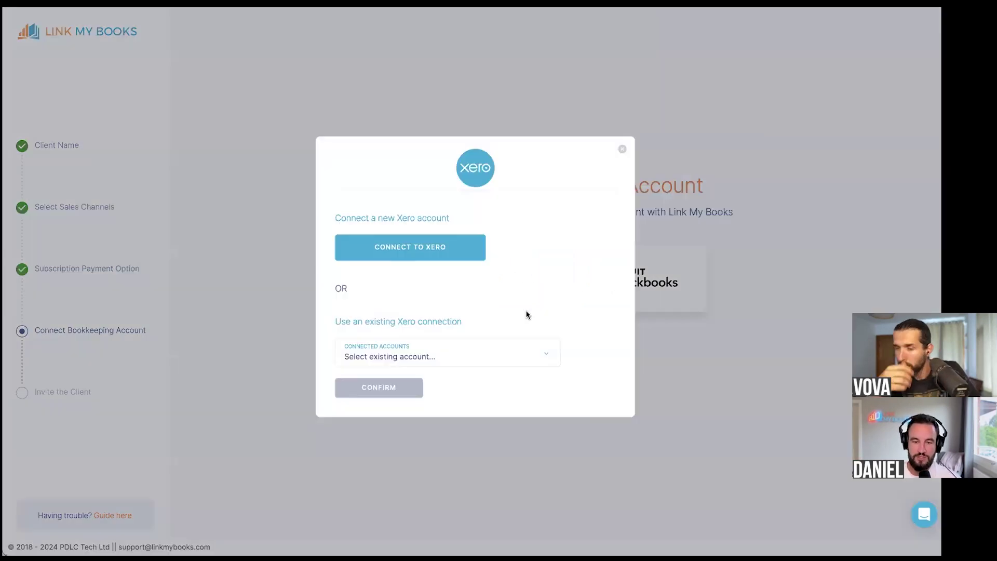
pyautogui.click(543, 356)
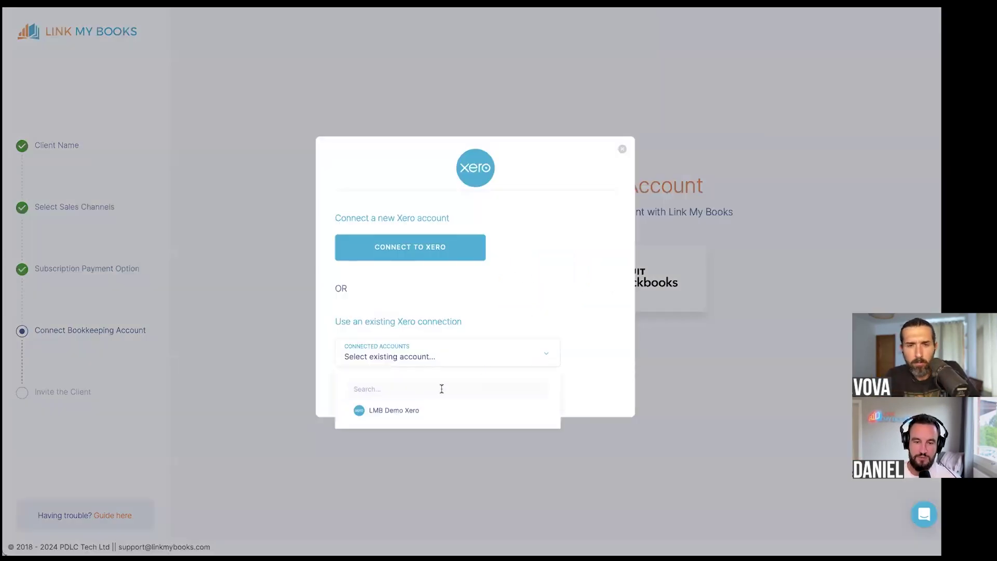
pyautogui.click(412, 415)
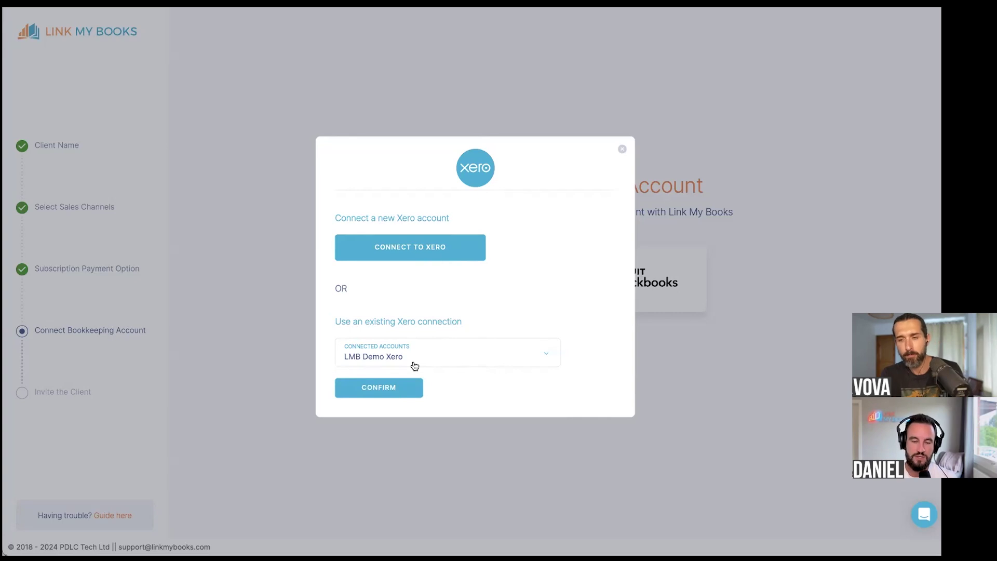
pyautogui.click(386, 389)
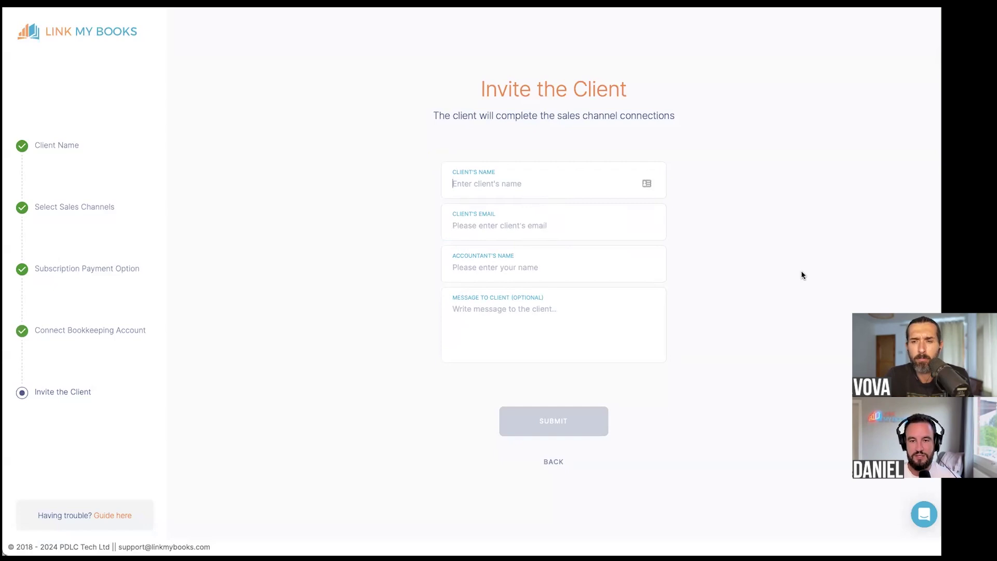
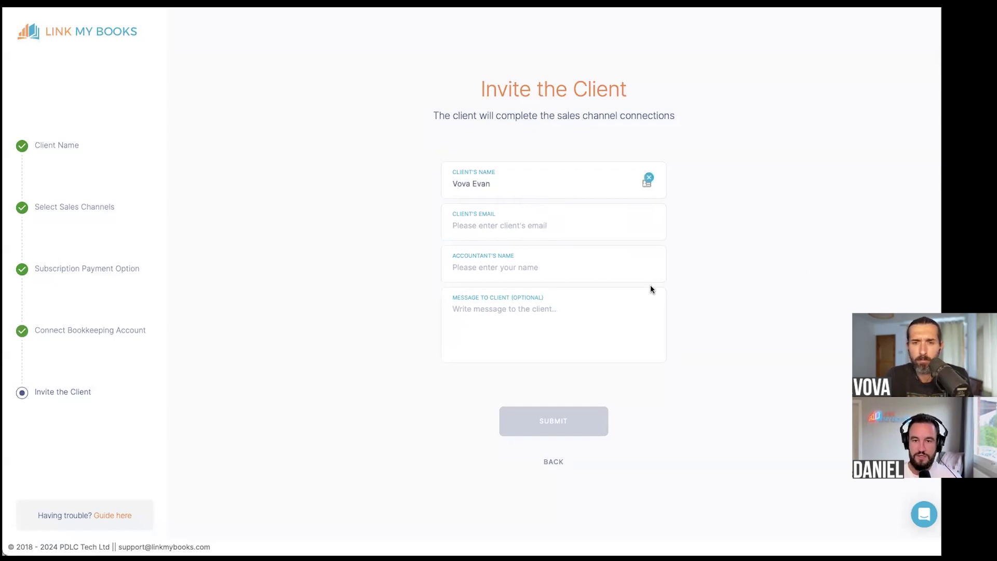
# - Enter the client's name, the client's e-mail address and the accountant's name
pyautogui.click(510, 224)
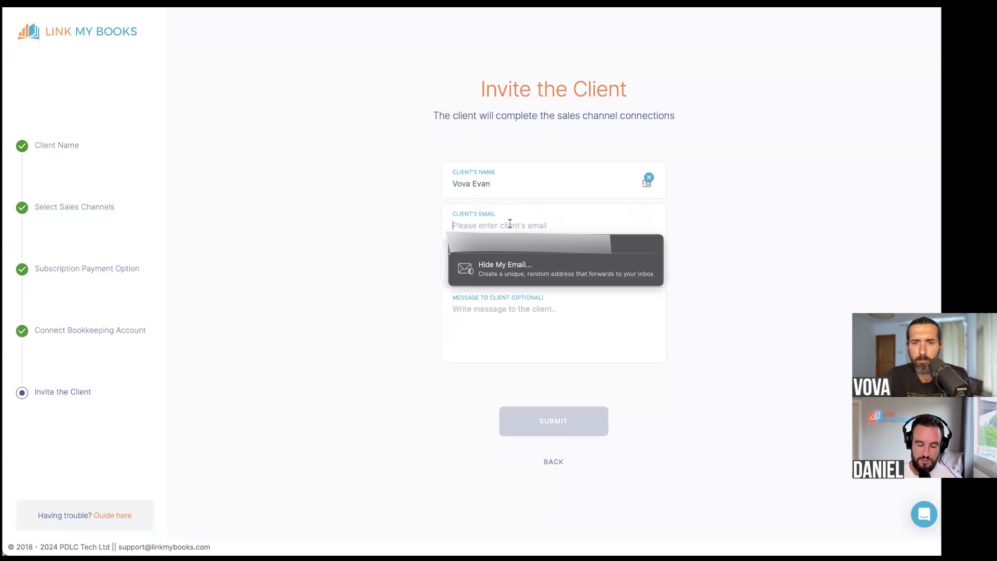
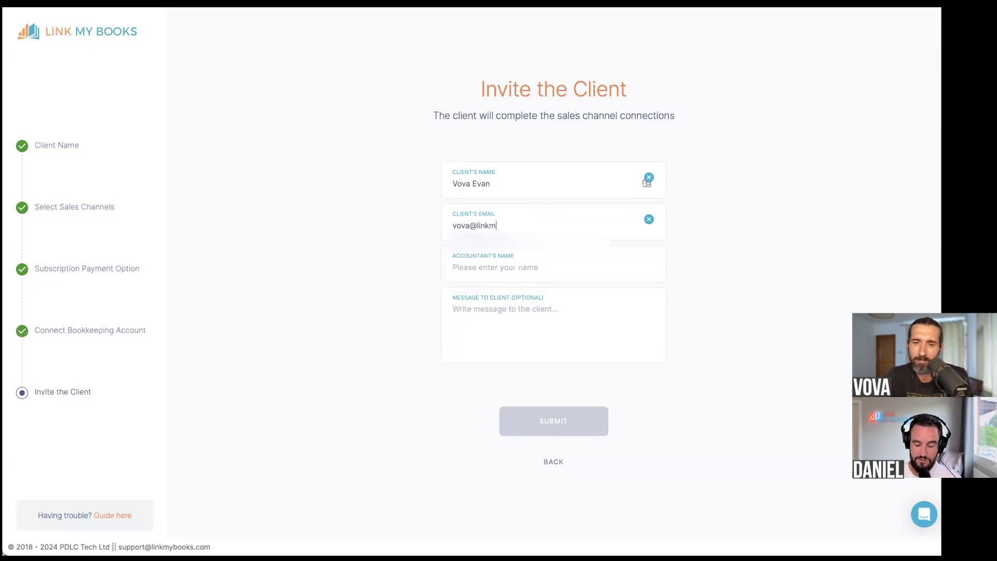
pyautogui.click(500, 268)
pyautogui.write('Daniel')
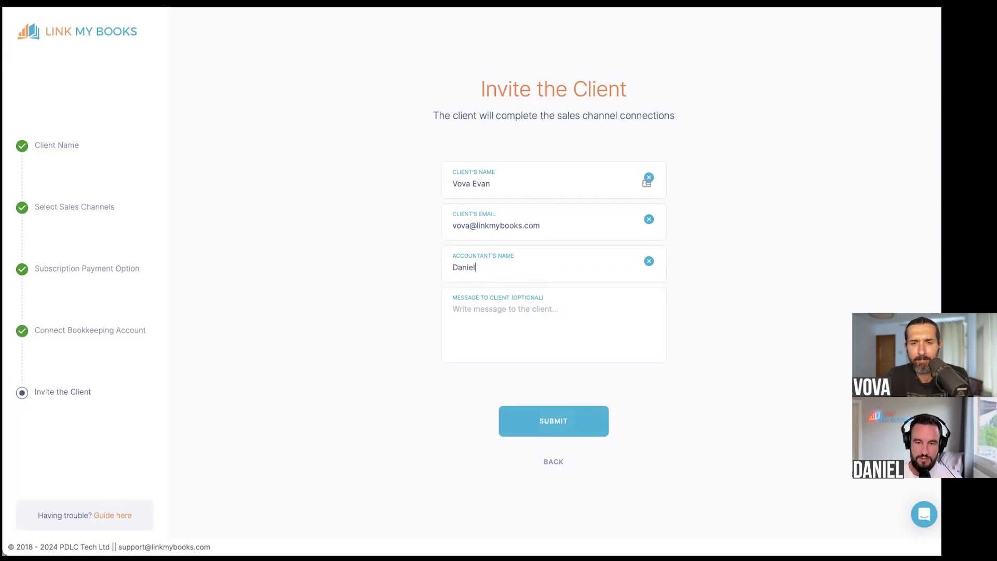
# - Add the message 'Please can you connect up the sales channels as per the instructions given by LMB.'
pyautogui.click(625, 332)
pyautogui.write('Please can you connect up the sales channels as per the ins')
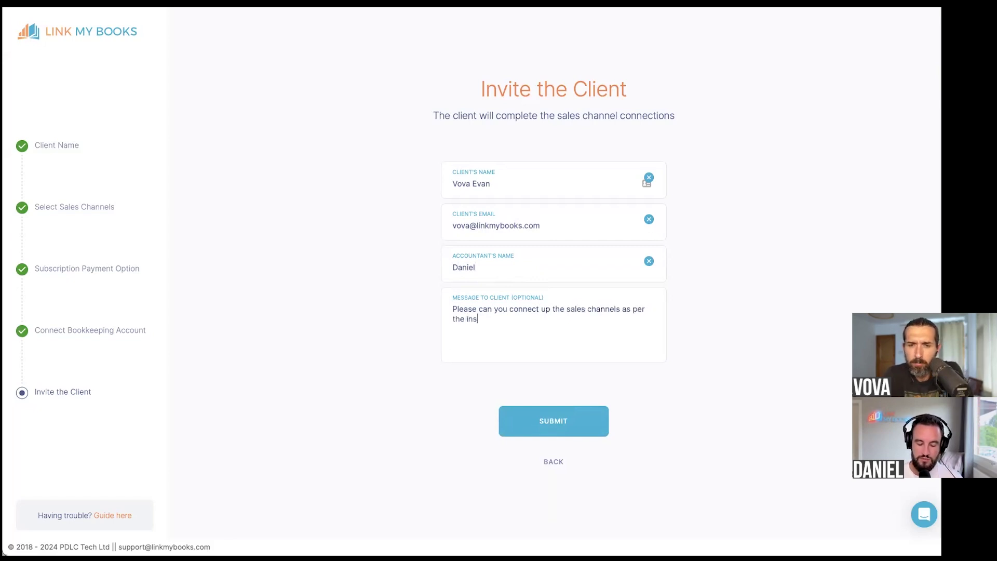
pyautogui.write('tructions given ')
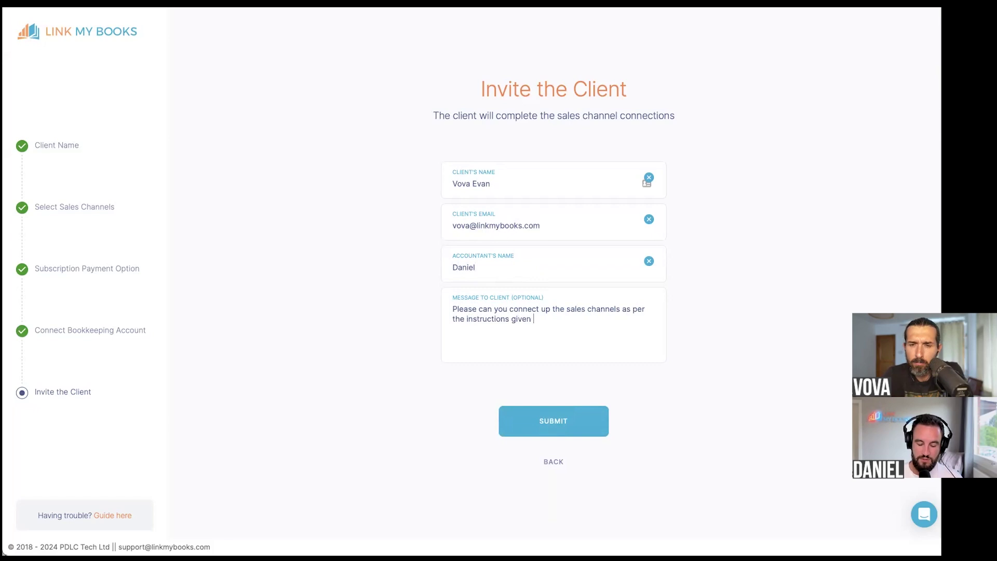
pyautogui.write('by LMB.')
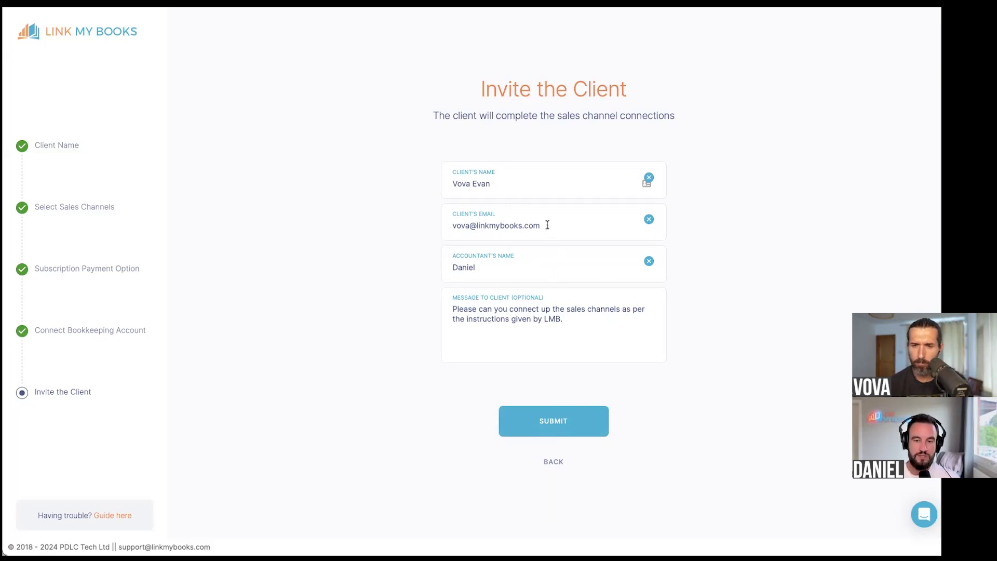
pyautogui.moveTo(548, 225); pyautogui.dragTo(427, 224)
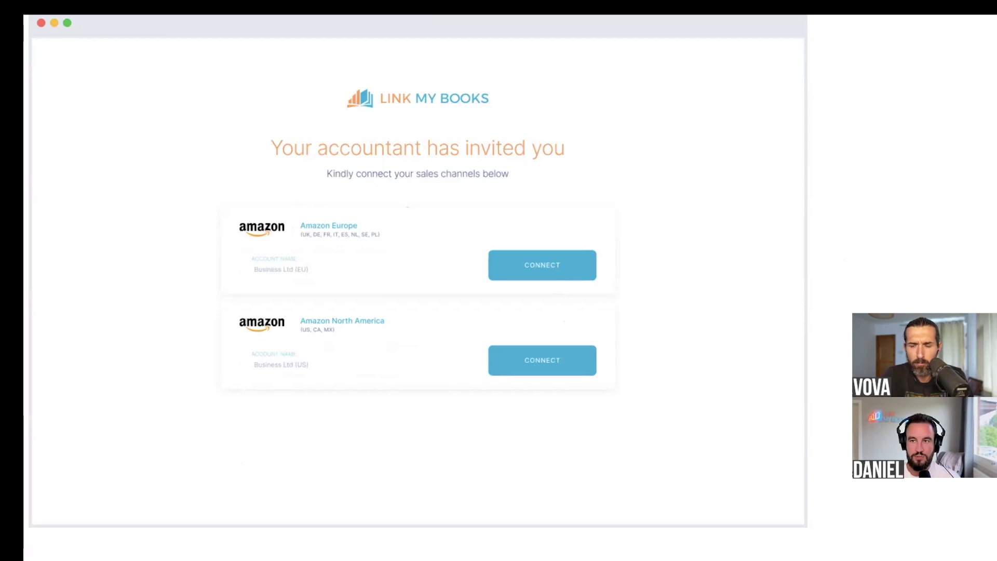
# - Scroll through the guide's Amazon connection steps, enlarging and closing its screenshots
pyautogui.click(681, 345)
pyautogui.scroll(-5, 680, 345)
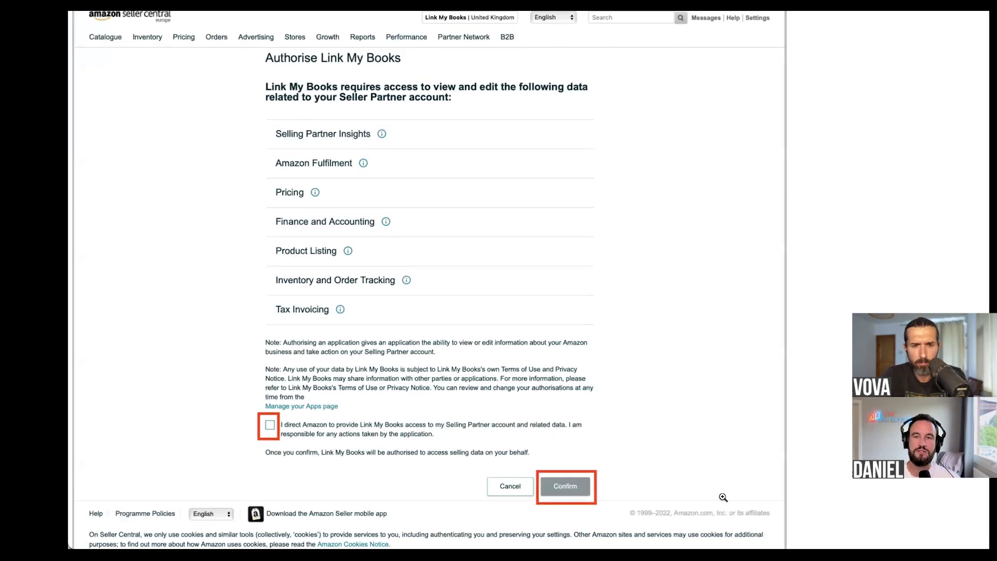
pyautogui.press('super+w')
pyautogui.scroll(-2, 575, 300)
pyautogui.scroll(-1, 575, 300)
pyautogui.click(496, 327)
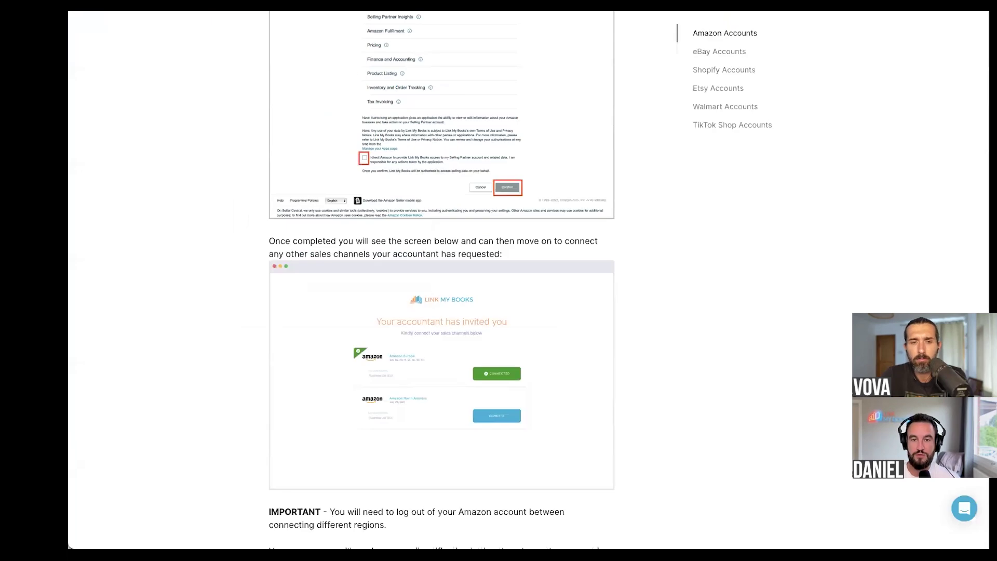
pyautogui.scroll(10, 789, 195)
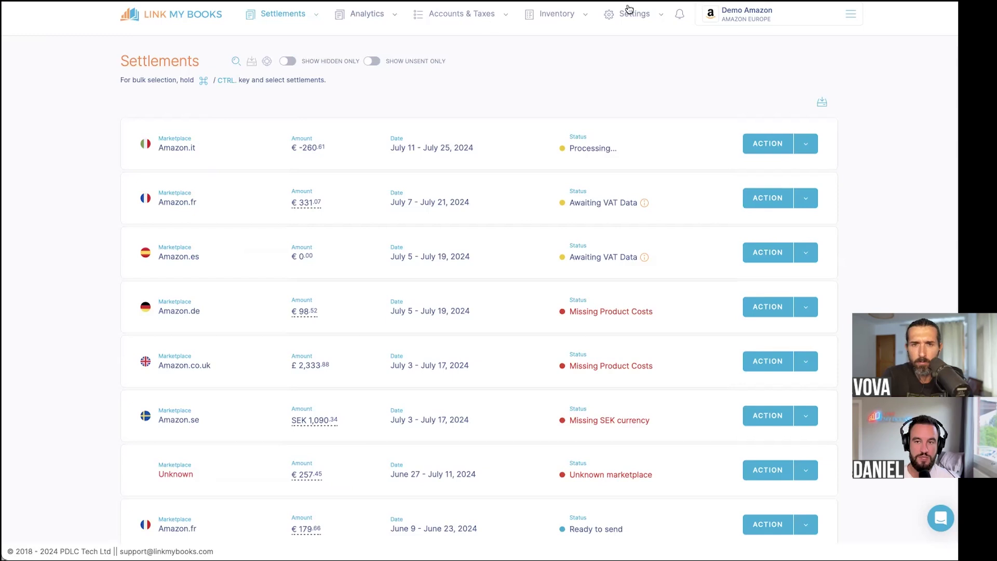
# - Launch the Account & Taxes Wizard from the Accounts & Taxes menu
pyautogui.click(478, 14)
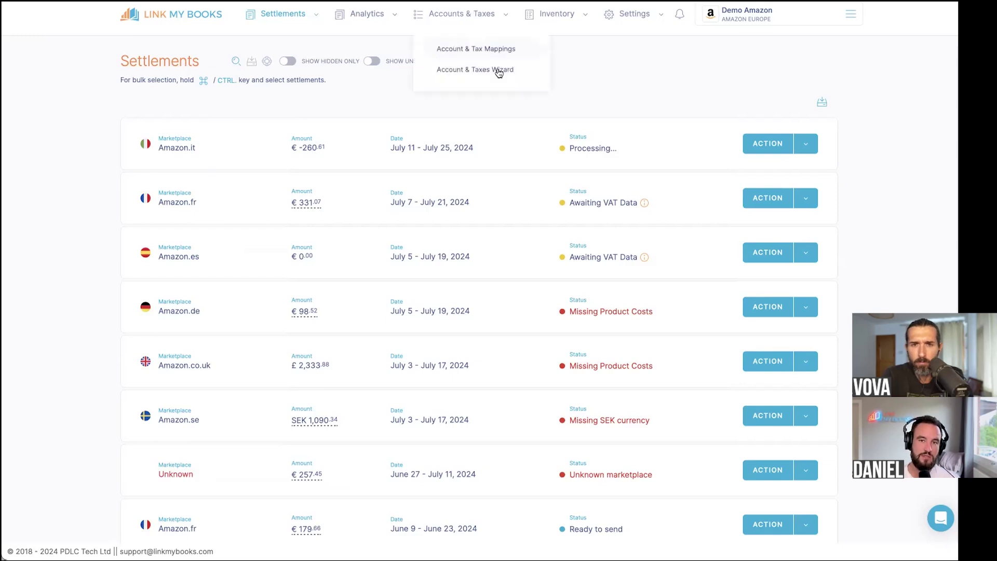
pyautogui.click(499, 71)
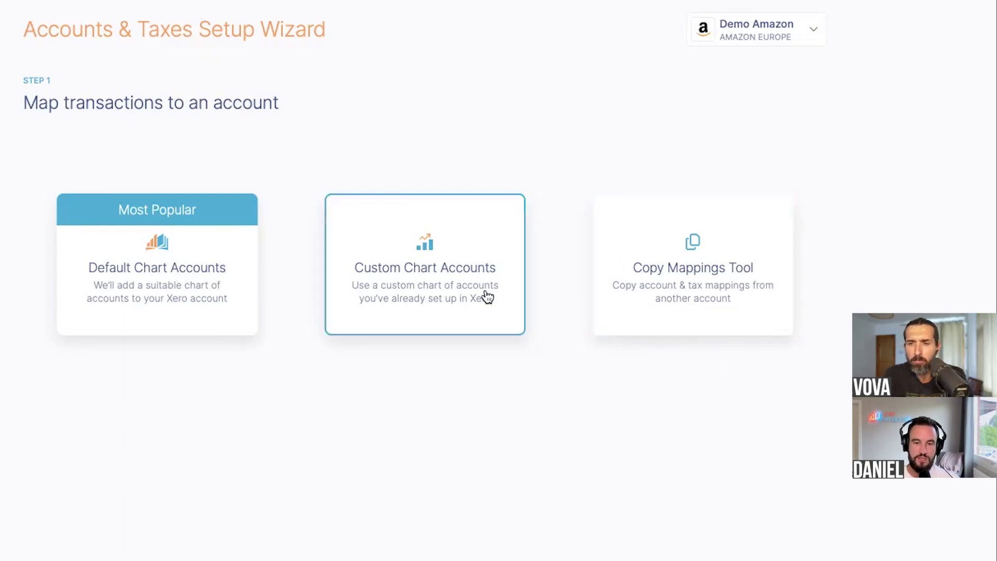
# - Select Custom Chart Accounts to use the chart of accounts already in Xero
pyautogui.click(564, 297)
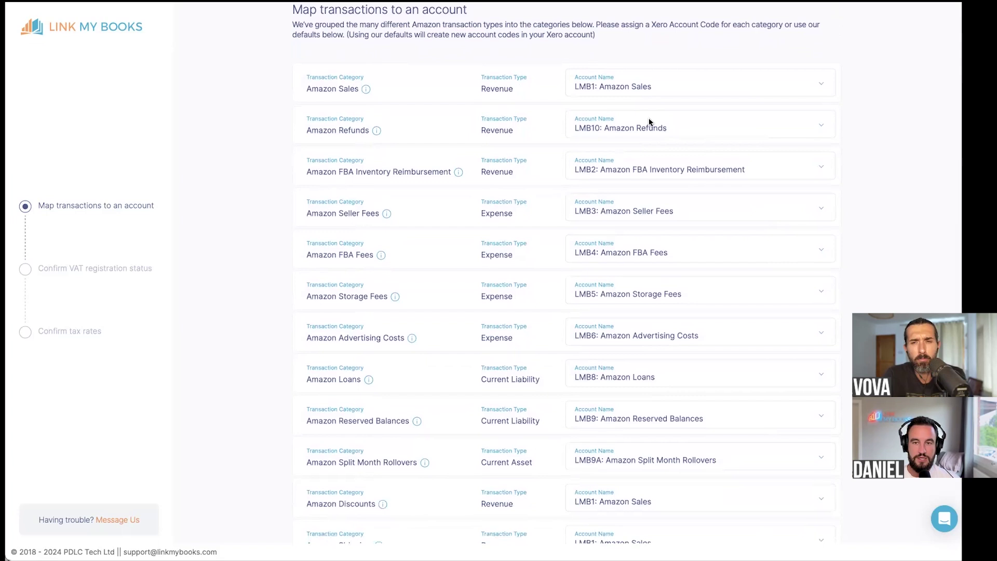
pyautogui.scroll(-3, 622, 85)
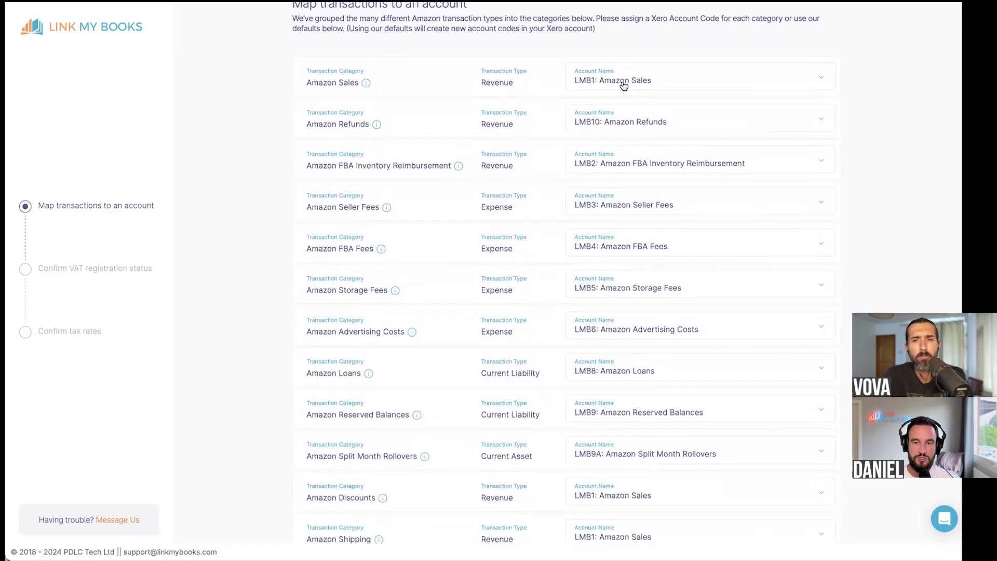
pyautogui.scroll(4, 631, 495)
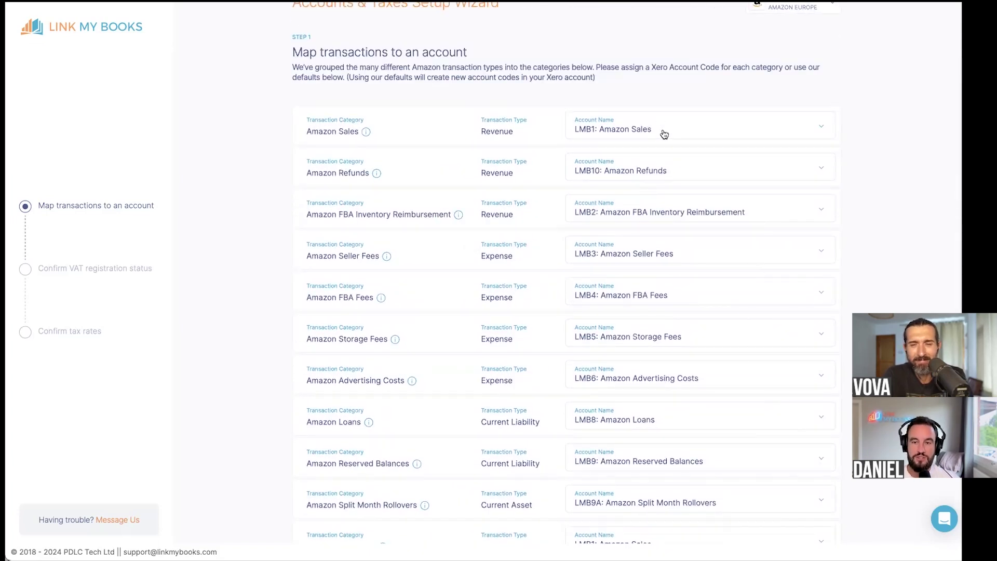
# - Browse the account codes available for Amazon Sales, leaving the mapping unchanged
pyautogui.click(664, 135)
pyautogui.scroll(-4, 661, 223)
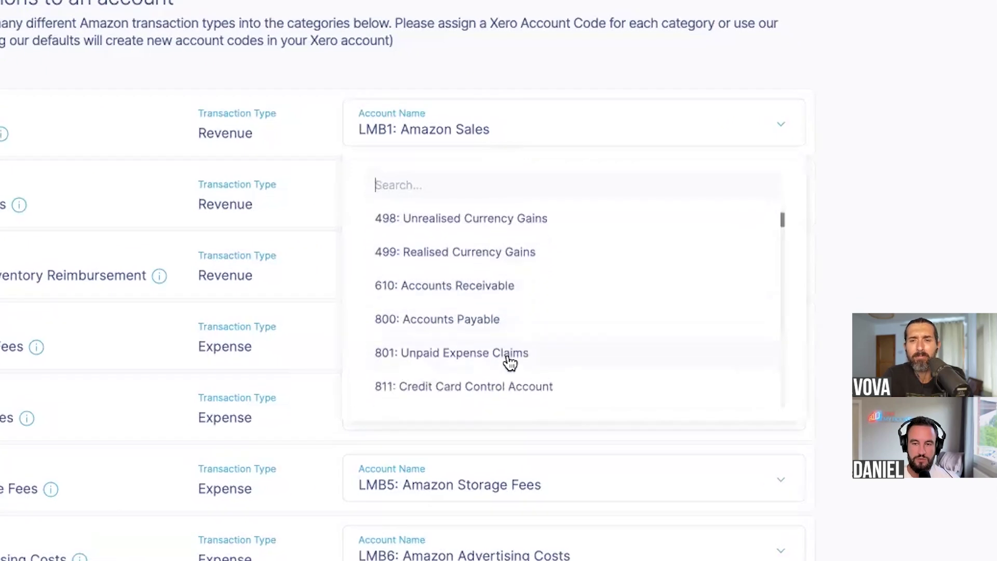
pyautogui.scroll(4, 509, 362)
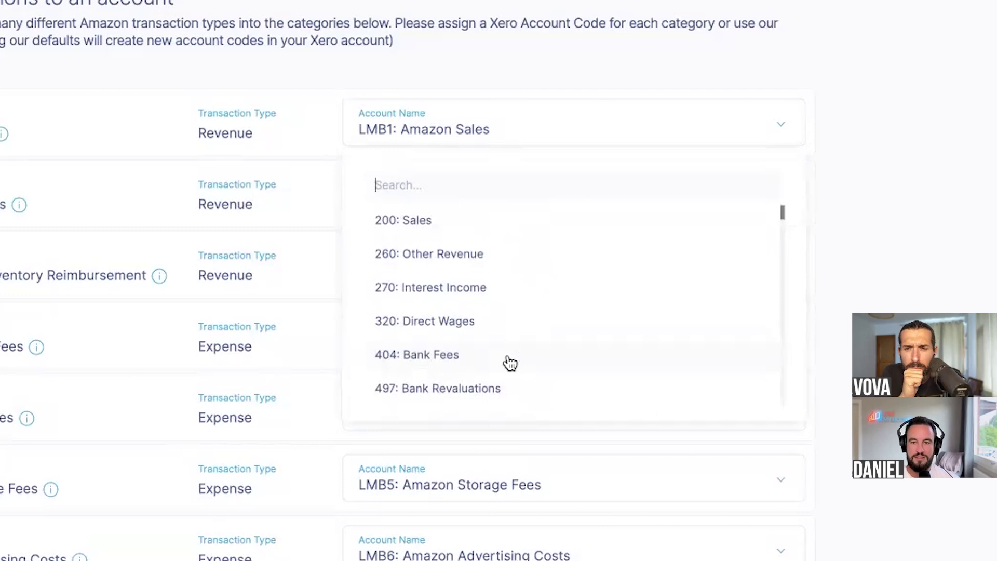
pyautogui.scroll(-1, 527, 270)
pyautogui.scroll(-3, 528, 270)
pyautogui.scroll(4, 524, 305)
pyautogui.click(871, 243)
# - Review the mapping list: discounts, shipping and pending balances map to LMB1: Amazon Sales
pyautogui.scroll(-3, 407, 144)
pyautogui.scroll(-1, 334, 297)
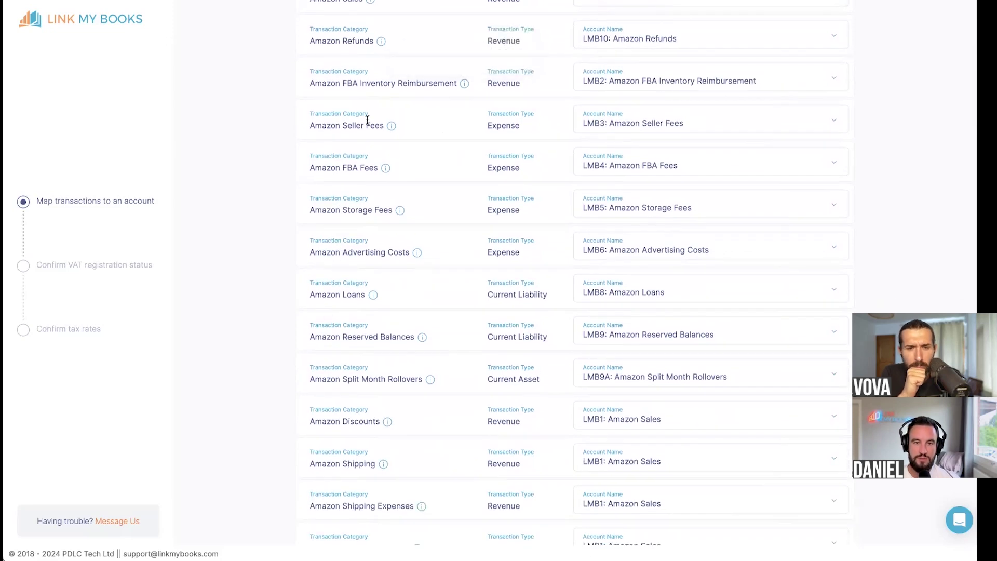
pyautogui.scroll(4, 467, 151)
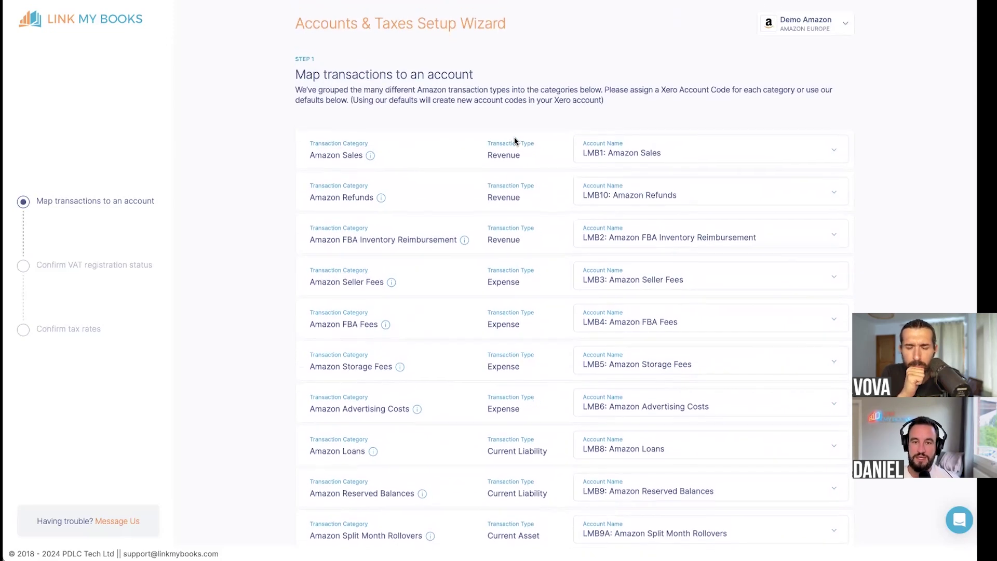
pyautogui.scroll(-1, 533, 384)
pyautogui.scroll(-5, 539, 450)
pyautogui.scroll(5, 638, 332)
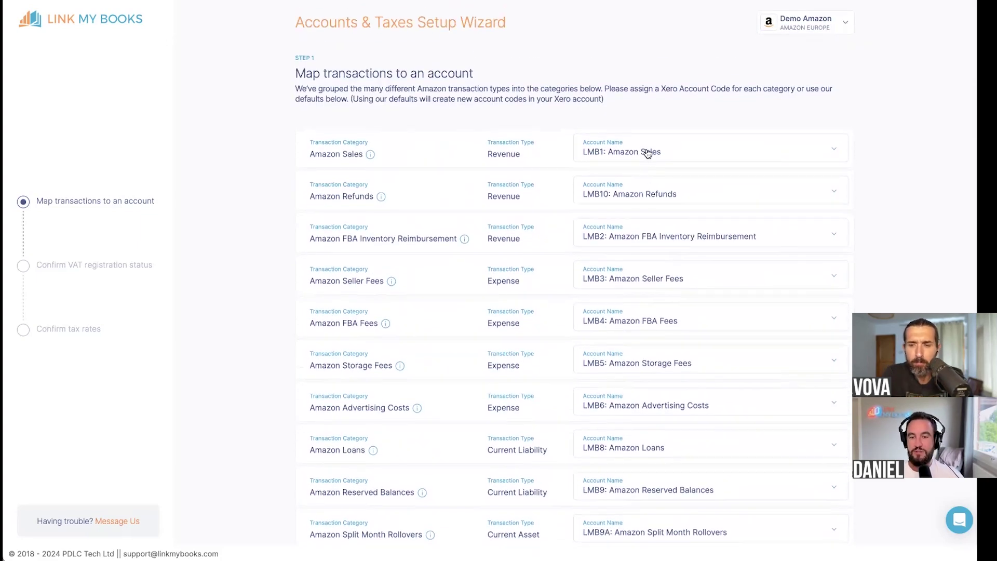
pyautogui.scroll(-5, 647, 332)
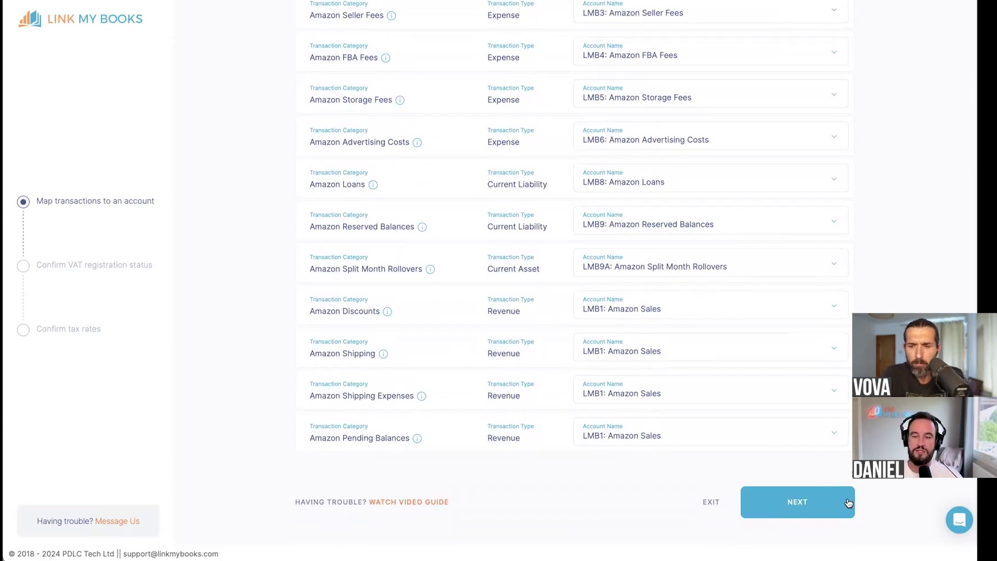
# - Continue to Step 2 and answer Yes to UK VAT registration
pyautogui.click(848, 501)
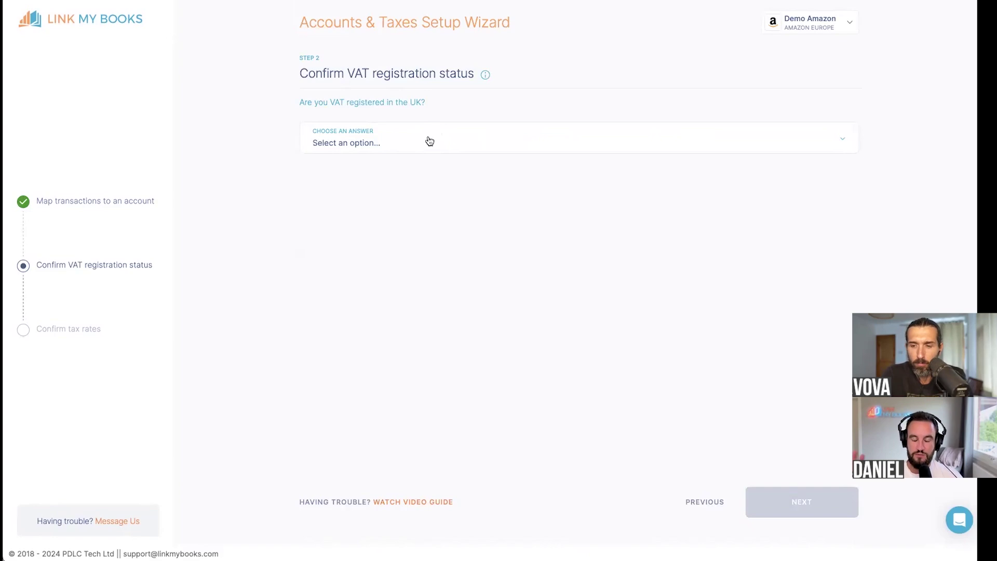
pyautogui.click(389, 140)
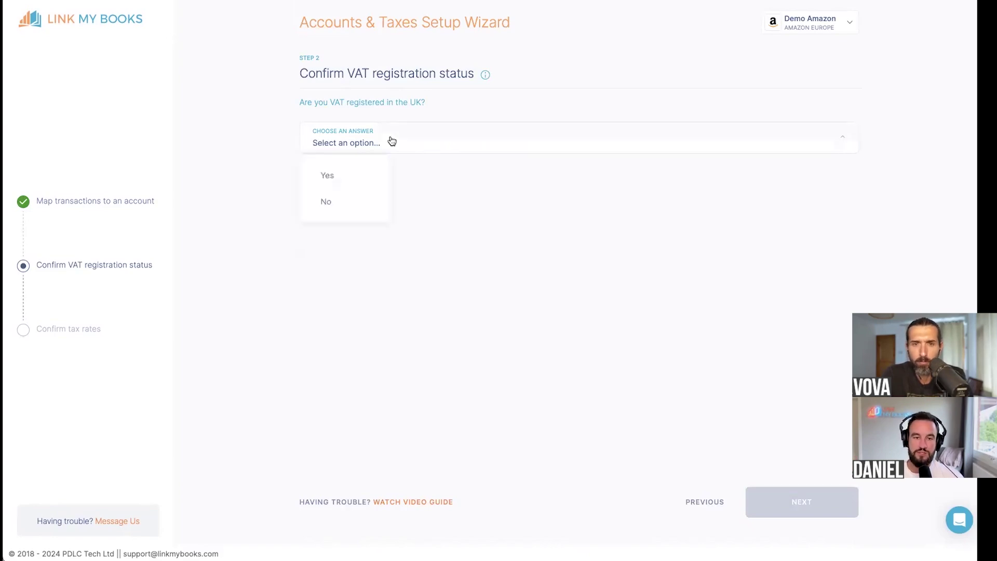
pyautogui.click(359, 177)
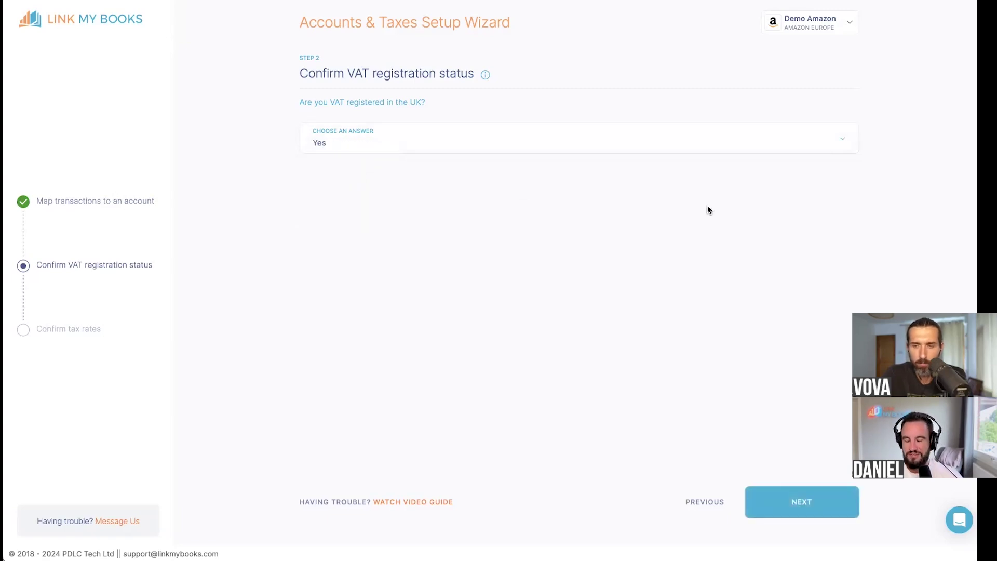
pyautogui.click(803, 502)
pyautogui.scroll(-1, 769, 234)
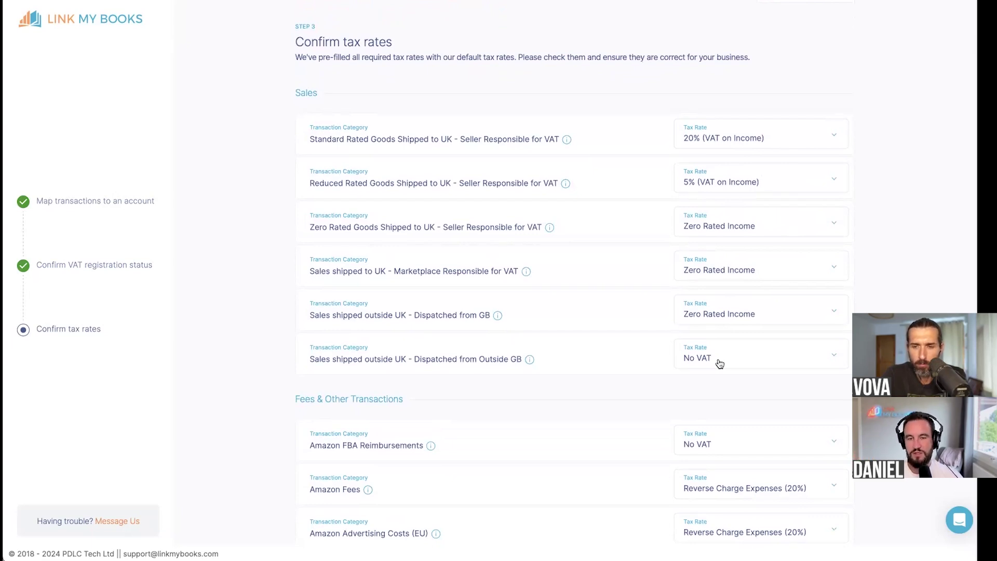
pyautogui.scroll(1, 720, 364)
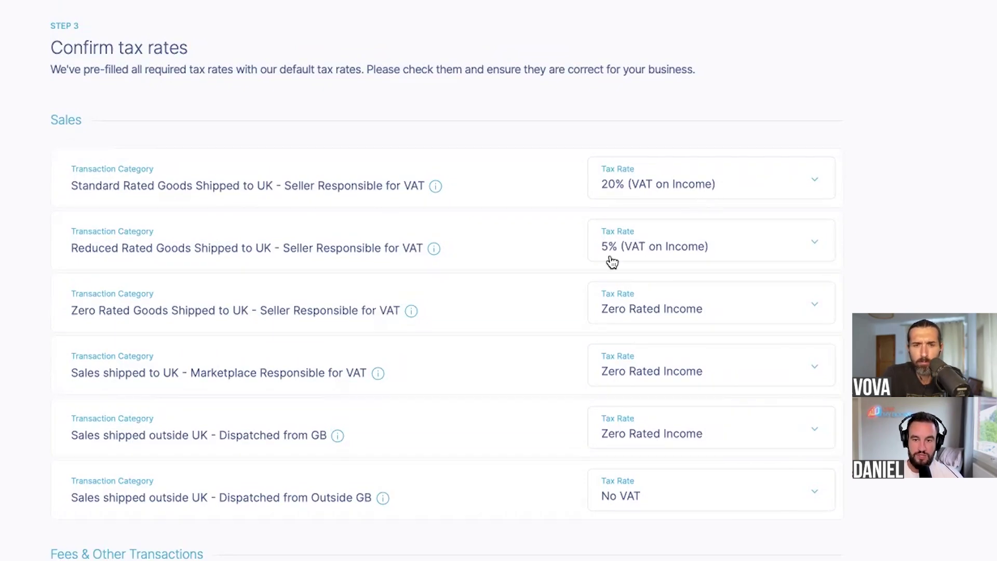
pyautogui.scroll(-2, 724, 312)
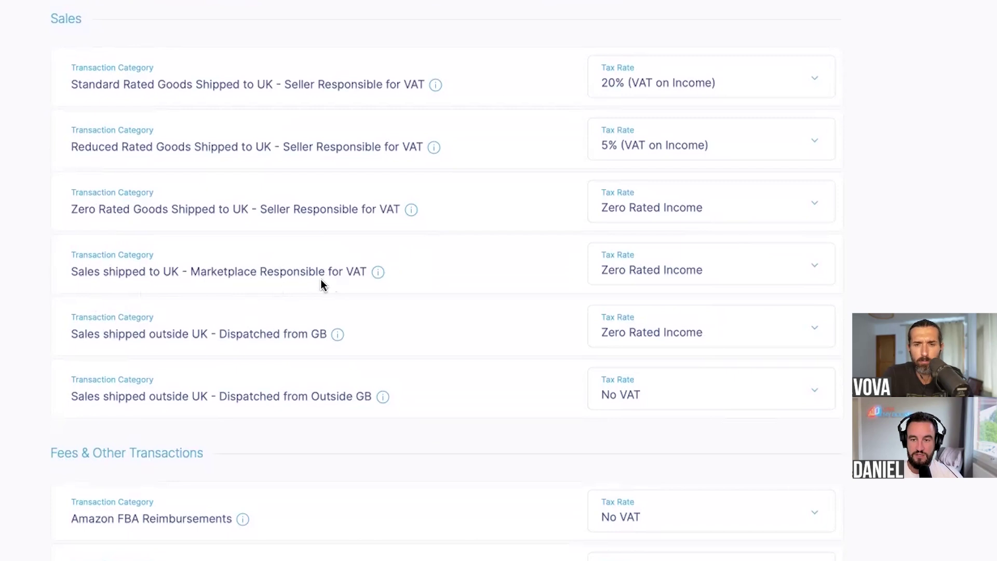
pyautogui.scroll(-1, 660, 288)
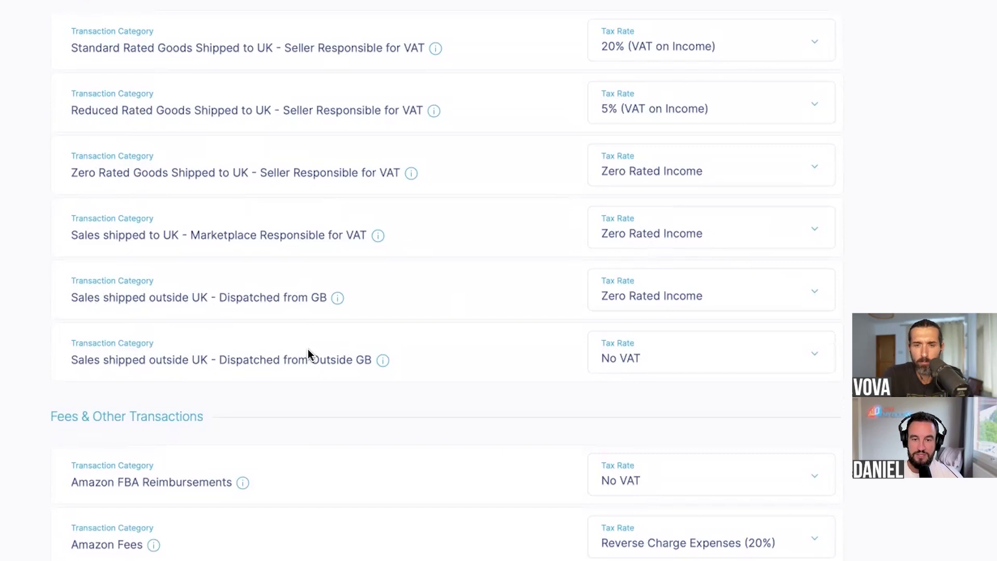
pyautogui.click(652, 367)
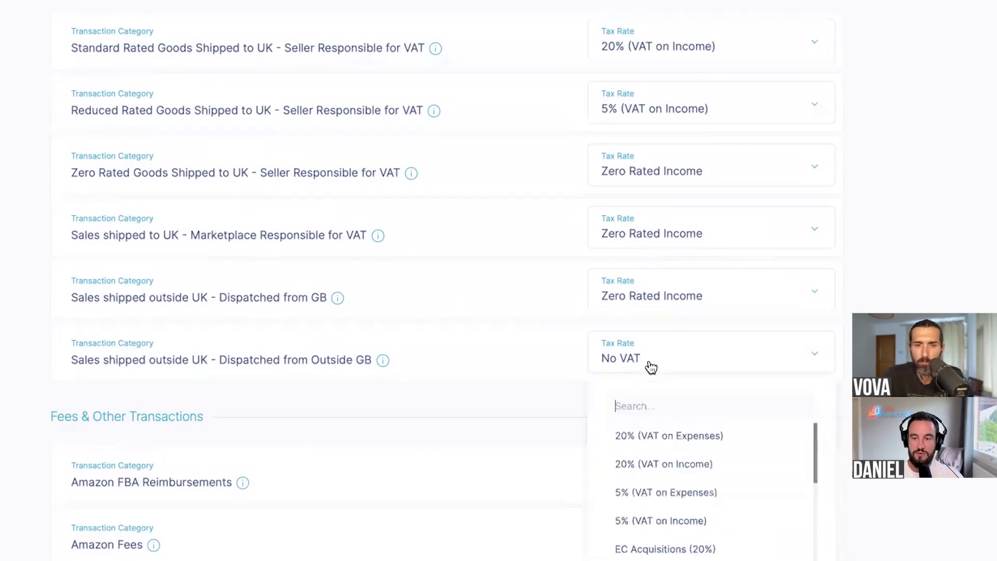
pyautogui.scroll(-8, 697, 468)
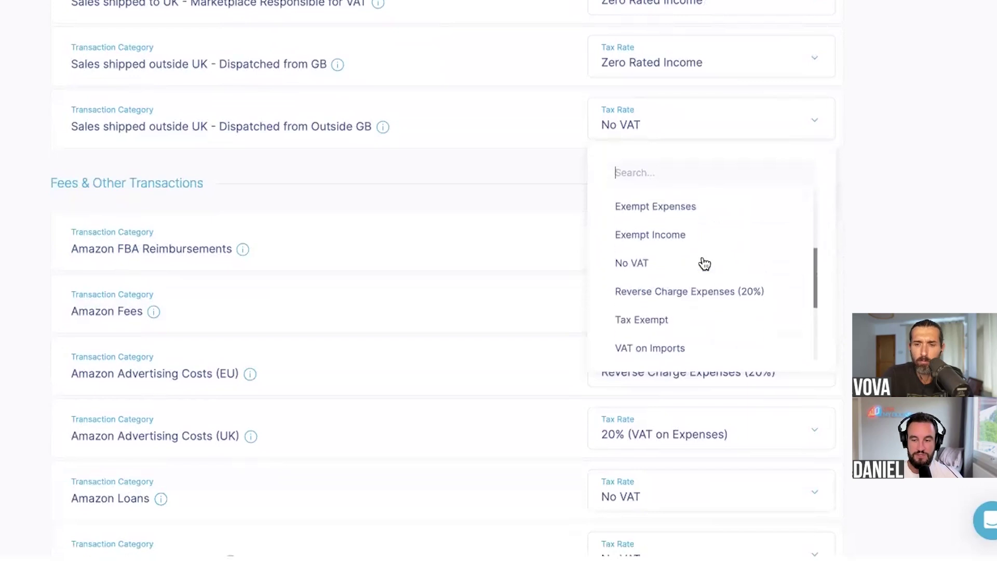
pyautogui.scroll(3, 702, 263)
pyautogui.click(969, 203)
pyautogui.scroll(3, 969, 203)
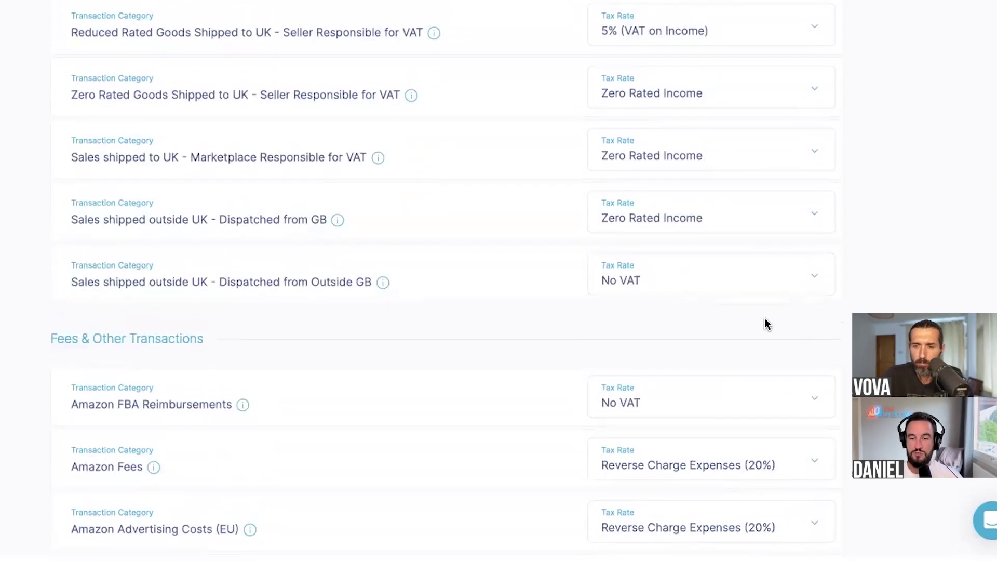
pyautogui.scroll(-6, 766, 322)
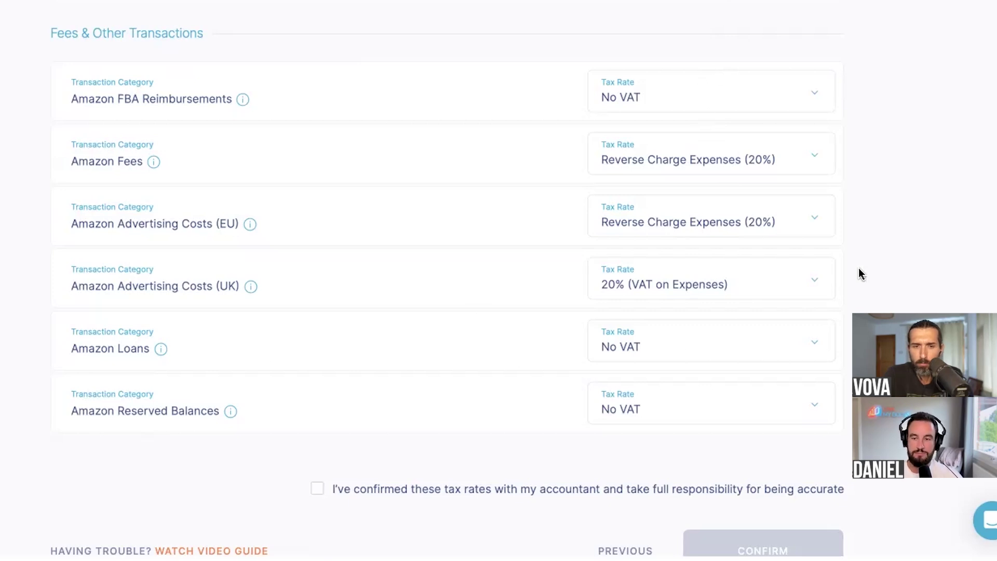
pyautogui.scroll(-1, 860, 271)
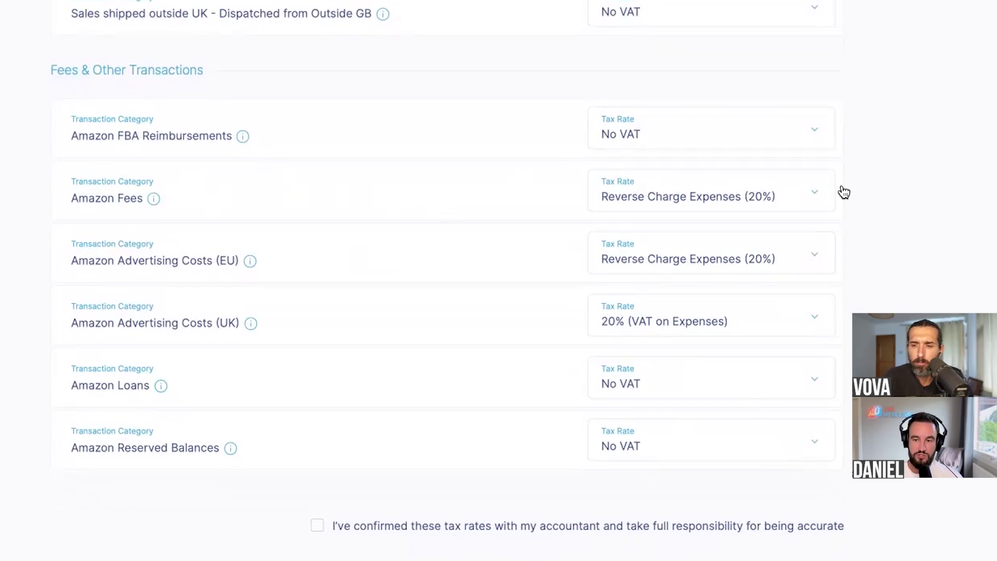
pyautogui.scroll(1, 218, 281)
pyautogui.scroll(6, 217, 282)
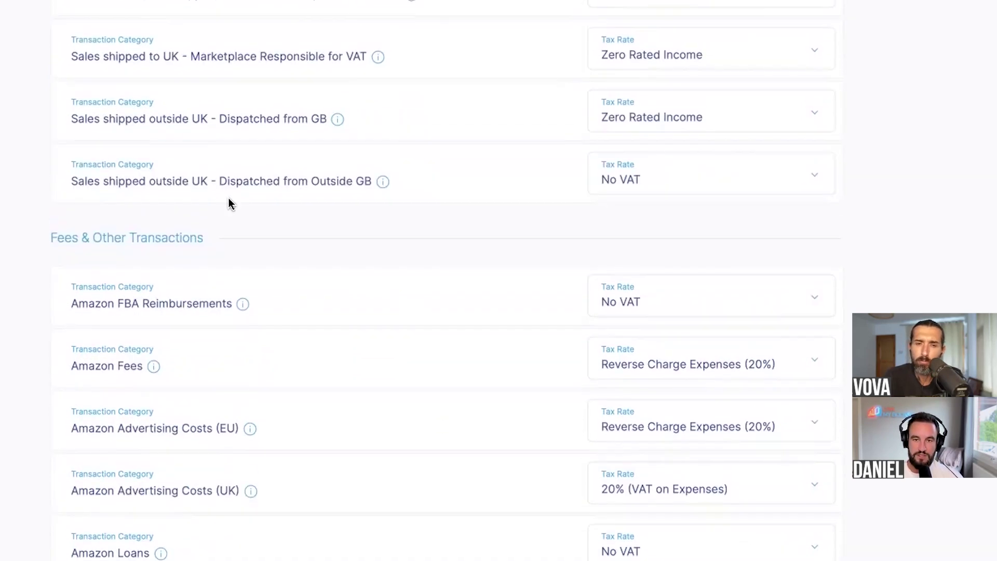
pyautogui.scroll(-2, 447, 394)
pyautogui.scroll(-5, 446, 389)
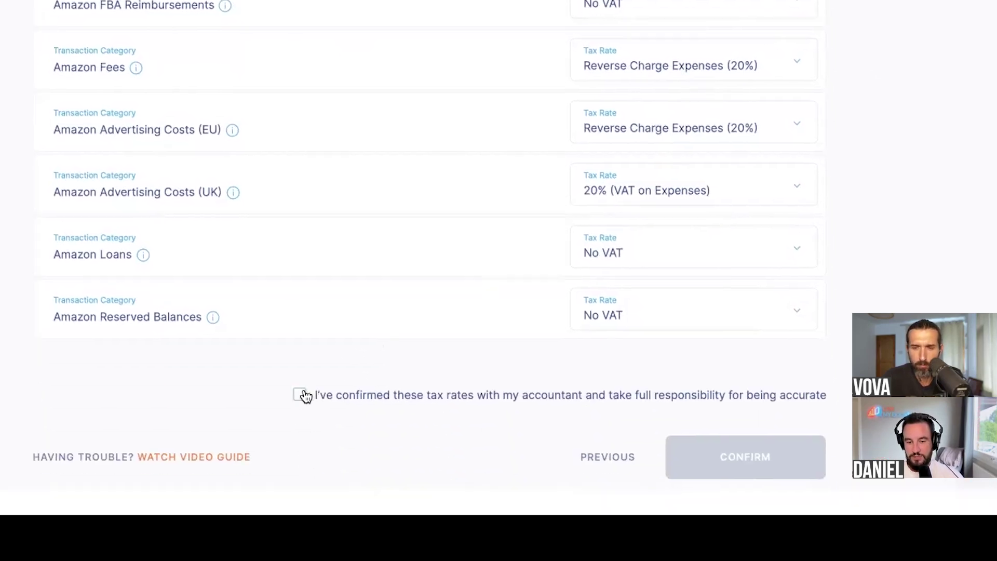
# - Acknowledge the tax rates were confirmed with the accountant and save them
pyautogui.click(318, 551)
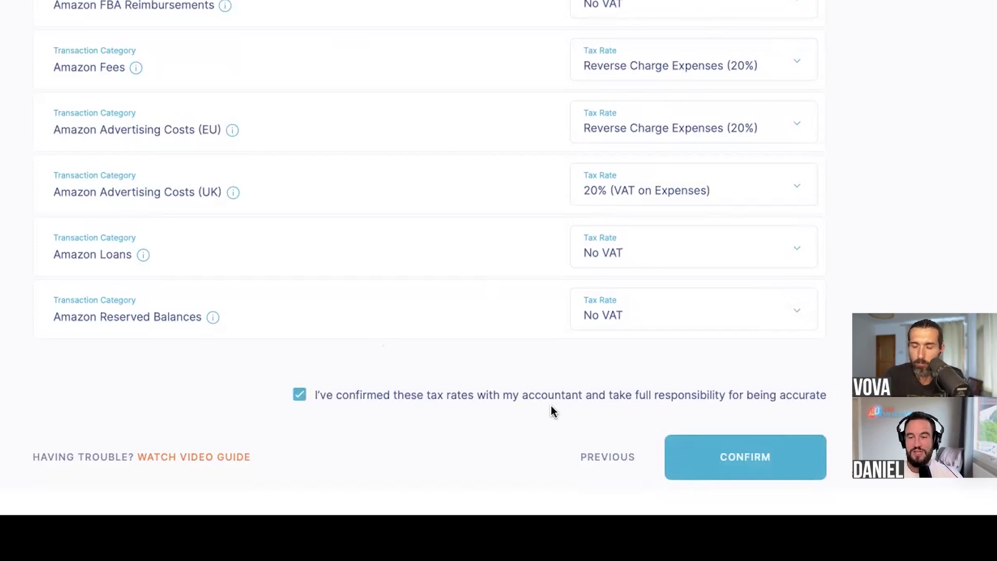
pyautogui.scroll(5, 693, 260)
pyautogui.scroll(-5, 697, 174)
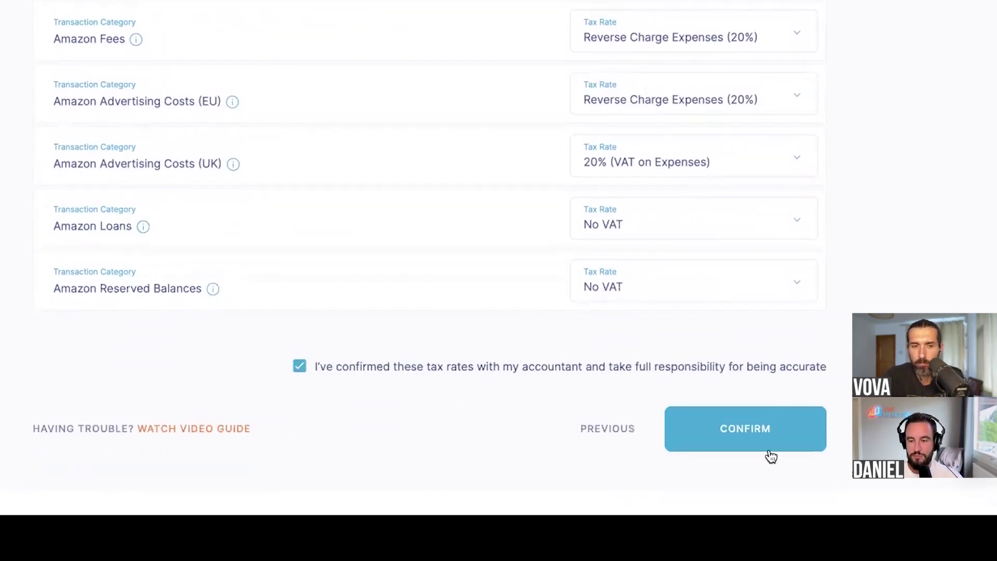
pyautogui.click(769, 436)
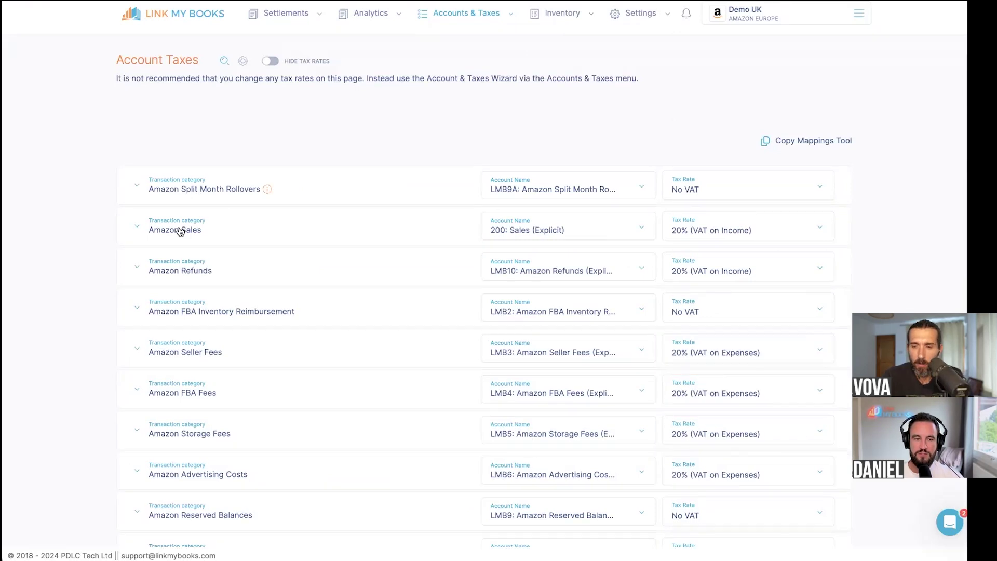
# - Expand Amazon Sales > FBA and check the FBA Shipping account options without changing them
pyautogui.click(180, 231)
pyautogui.scroll(-1, 239, 225)
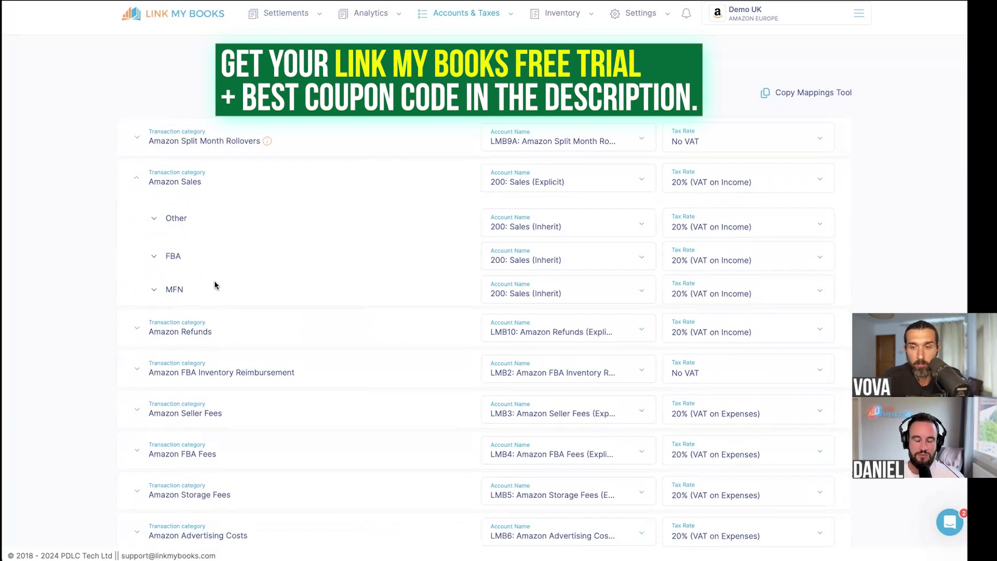
pyautogui.scroll(-1, 198, 270)
pyautogui.click(173, 246)
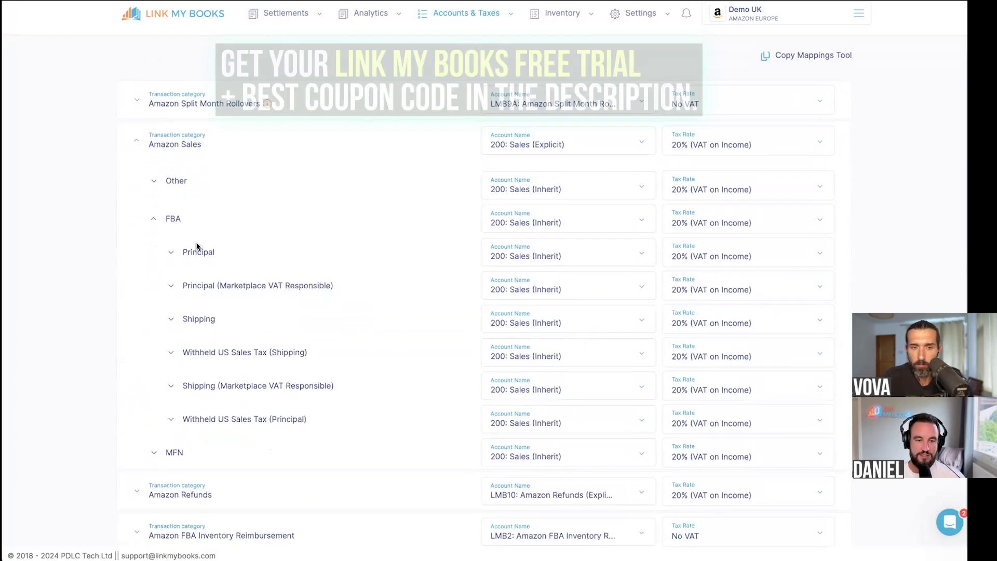
pyautogui.scroll(-1, 201, 261)
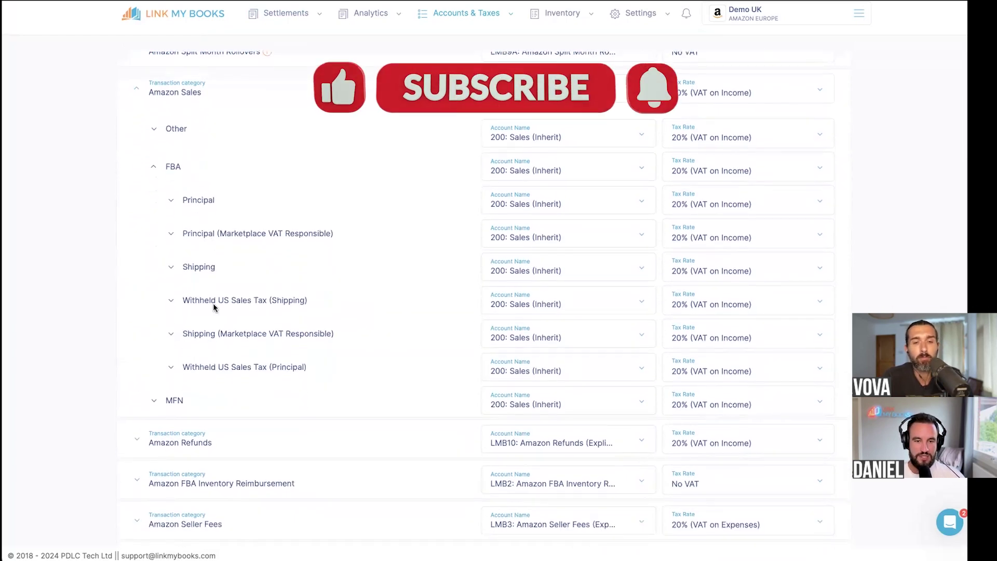
pyautogui.scroll(-1, 213, 327)
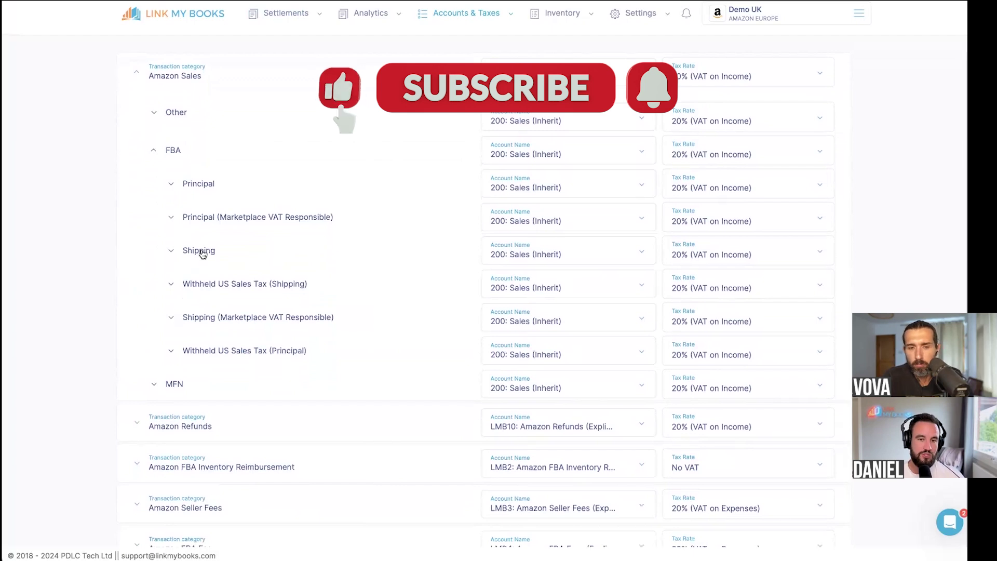
pyautogui.click(523, 257)
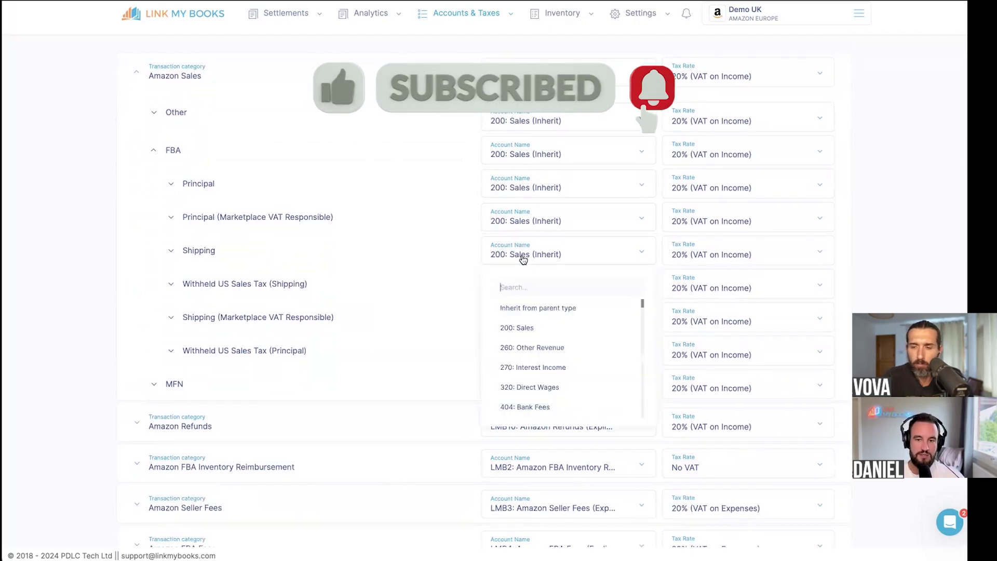
pyautogui.click(462, 229)
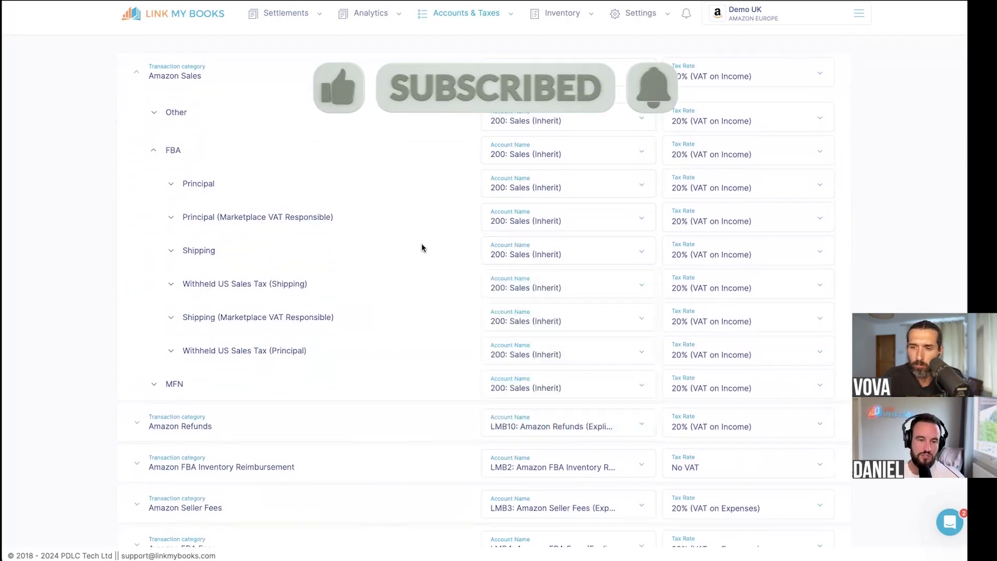
pyautogui.scroll(-5, 422, 247)
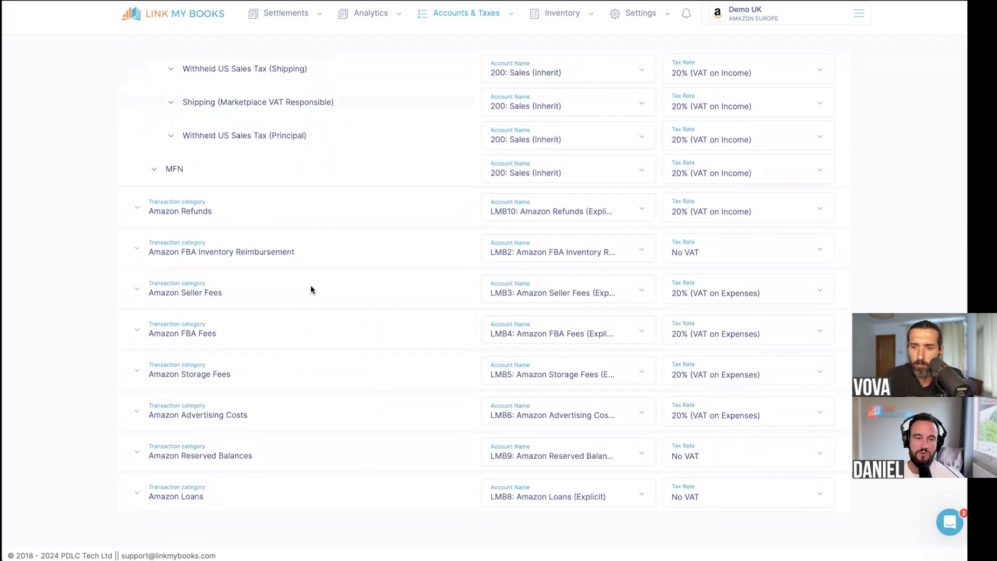
# - Expand Amazon Seller Fees > Post August 2024 > FBA to inspect their mappings
pyautogui.click(196, 276)
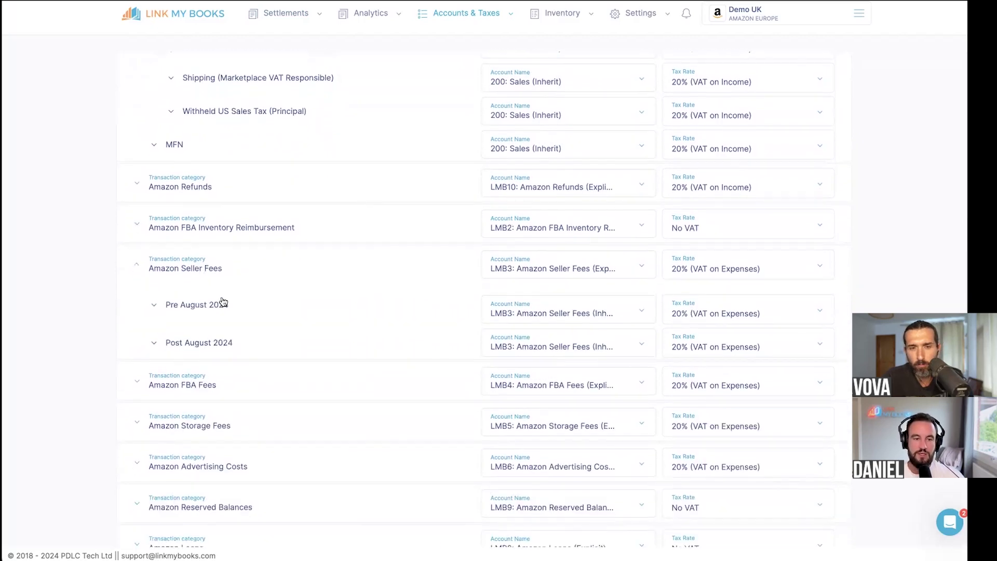
pyautogui.scroll(-1, 216, 332)
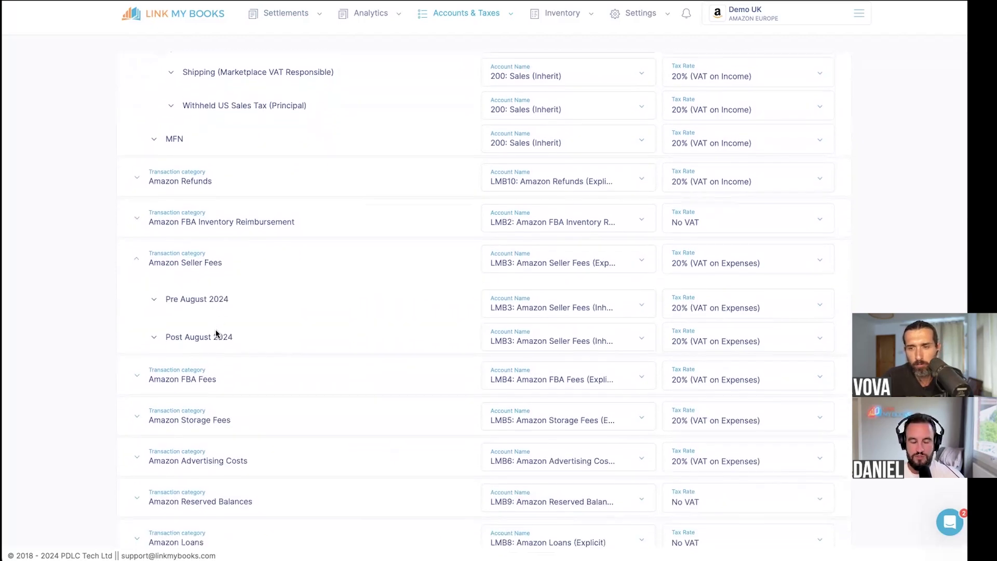
pyautogui.click(218, 329)
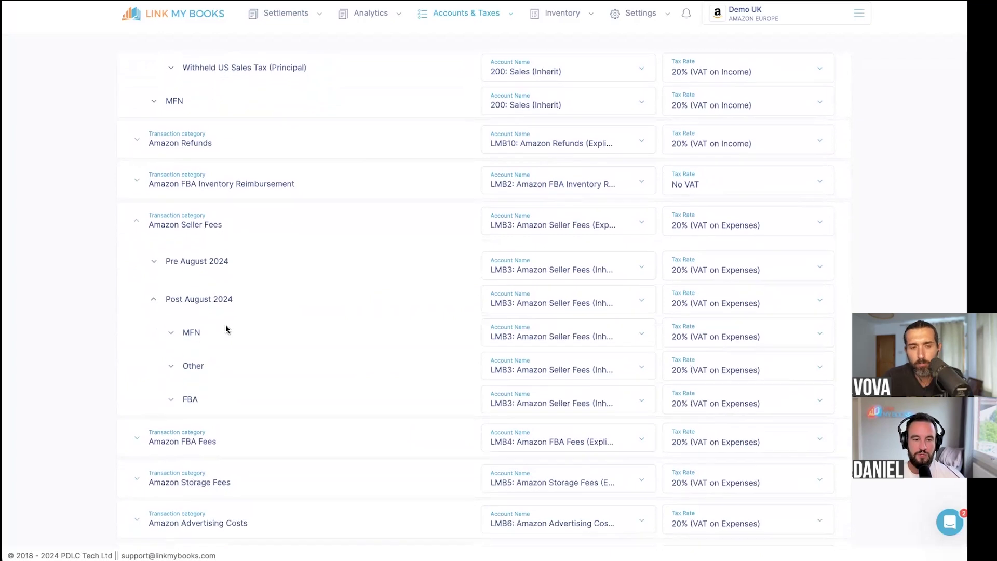
pyautogui.click(188, 400)
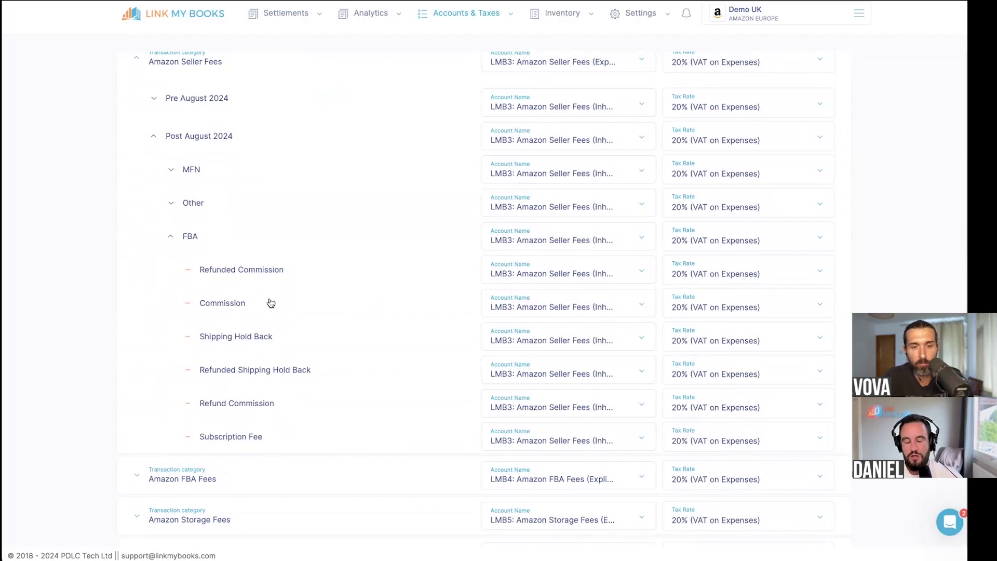
pyautogui.scroll(12, 270, 303)
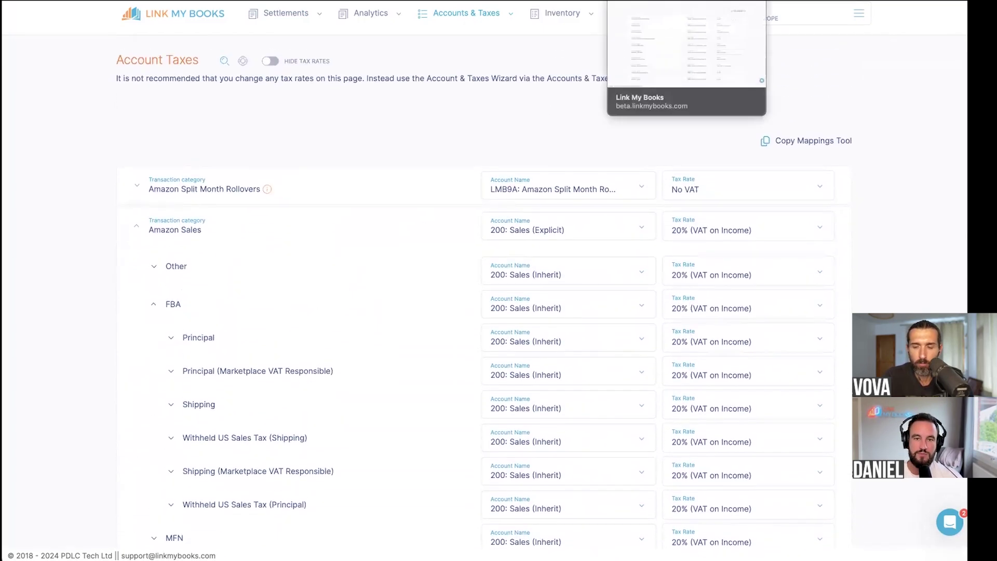
# - Switch to the Demo Amazon browser tab
pyautogui.click(675, 1)
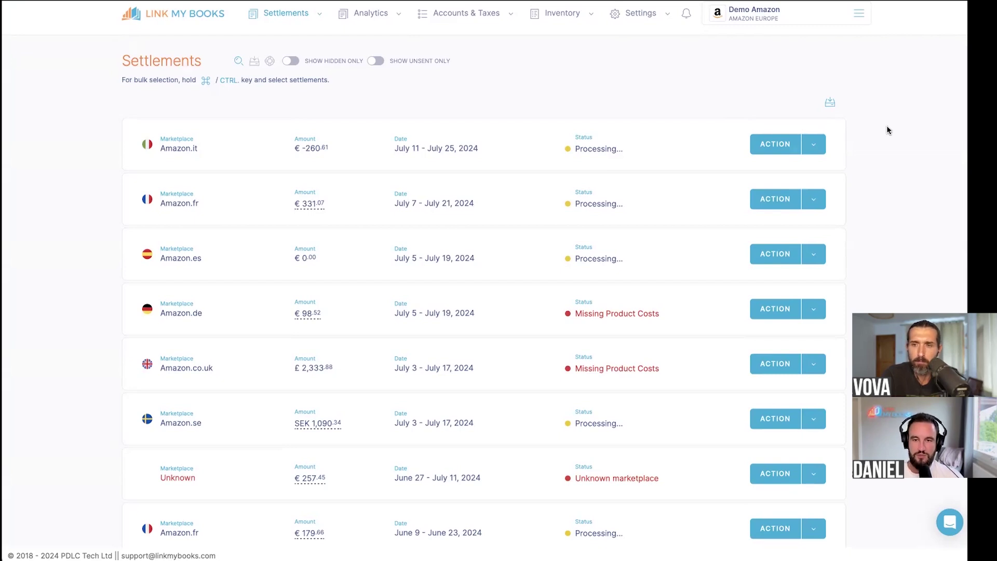
# - Go to page 3 of Settlements and bring up actions for the Amazon.co.uk settlement
pyautogui.scroll(-6, 887, 130)
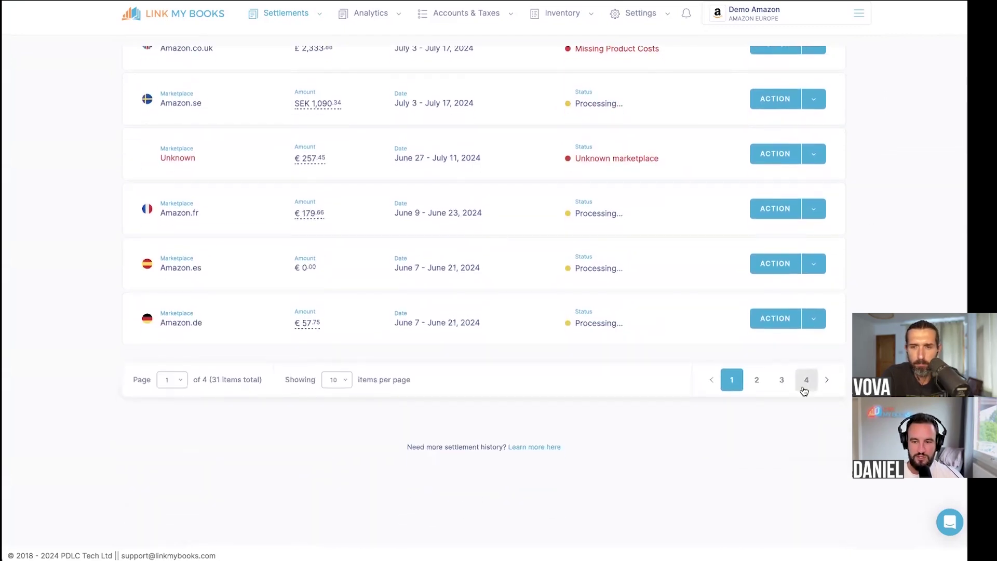
pyautogui.click(780, 383)
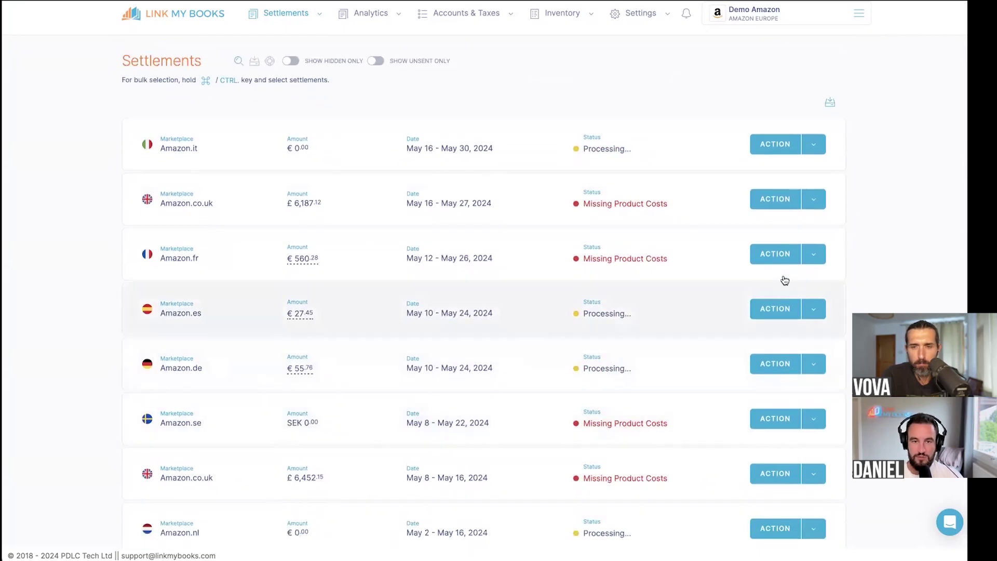
pyautogui.click(814, 201)
pyautogui.click(789, 229)
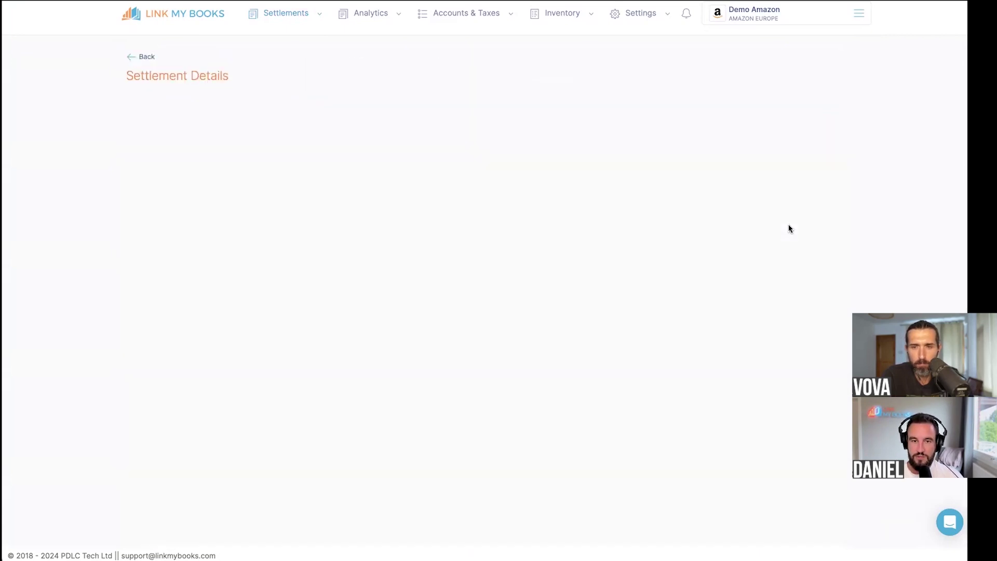
pyautogui.scroll(-1, 533, 154)
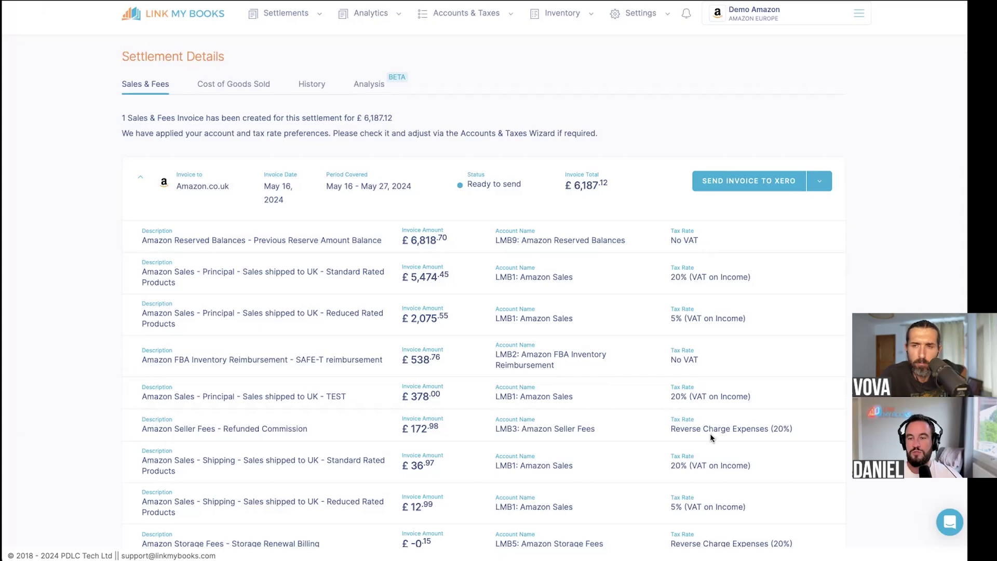
pyautogui.scroll(-1, 710, 437)
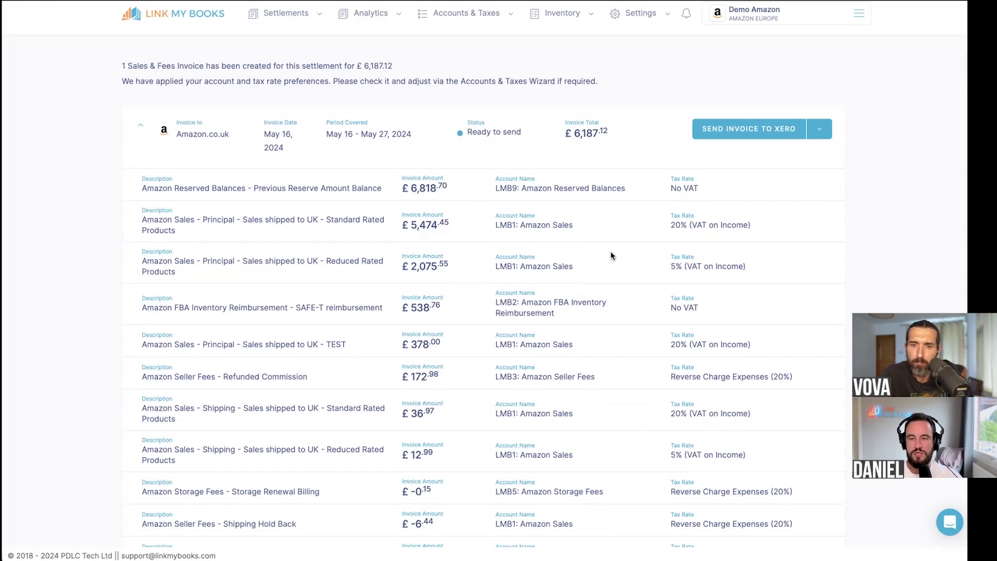
pyautogui.scroll(-1, 610, 251)
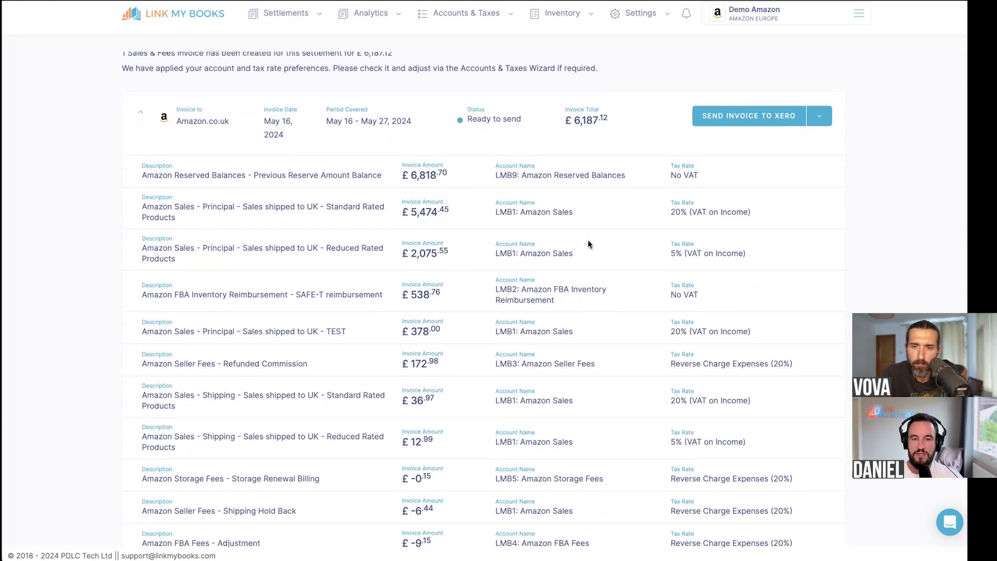
pyautogui.scroll(2, 580, 226)
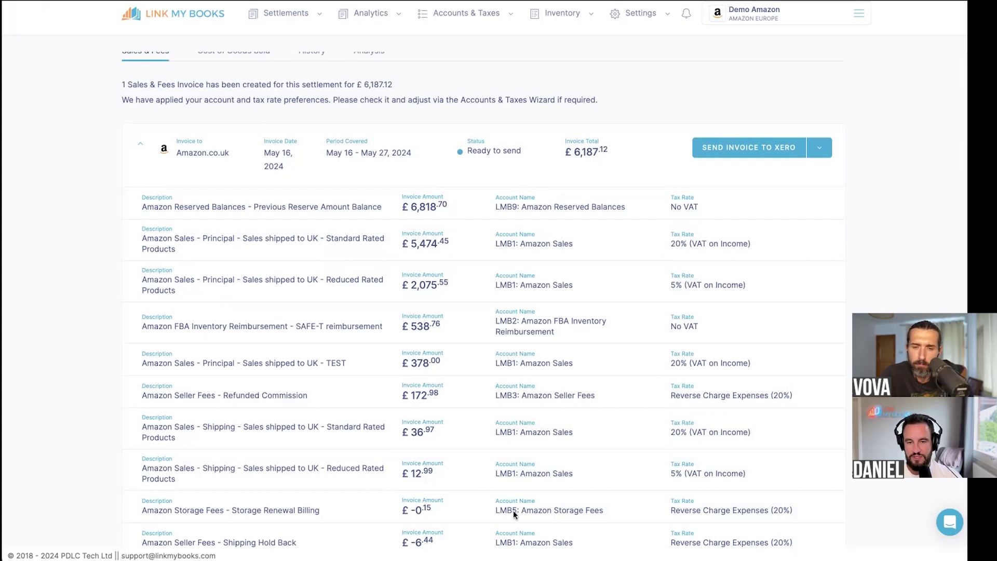
pyautogui.scroll(-6, 513, 500)
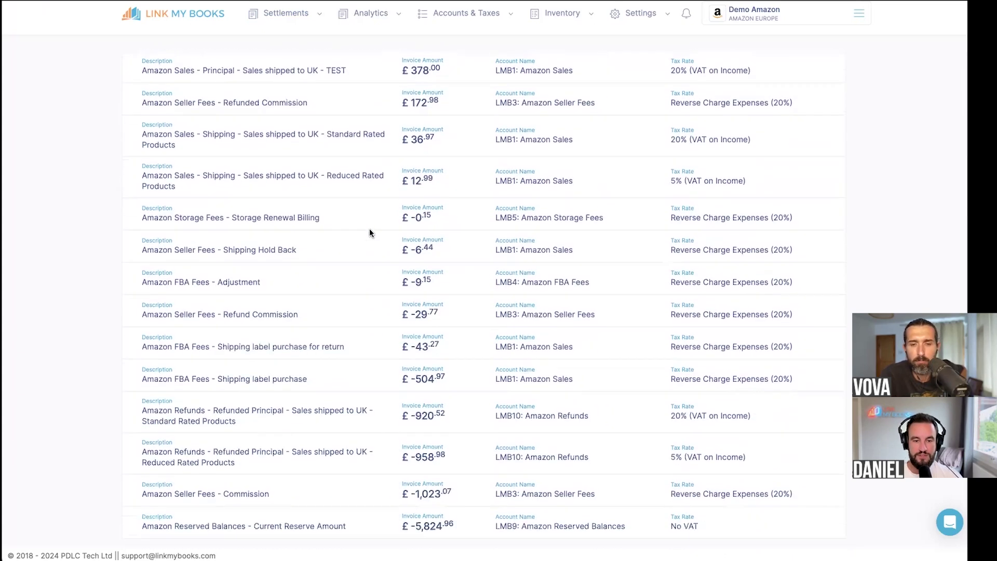
pyautogui.scroll(7, 406, 486)
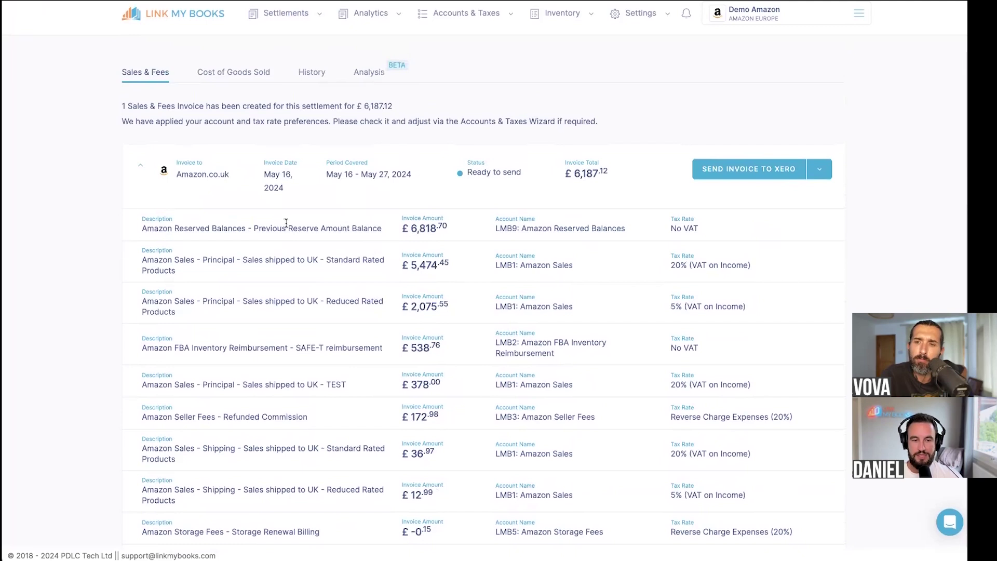
pyautogui.scroll(-5, 285, 223)
pyautogui.scroll(-2, 285, 224)
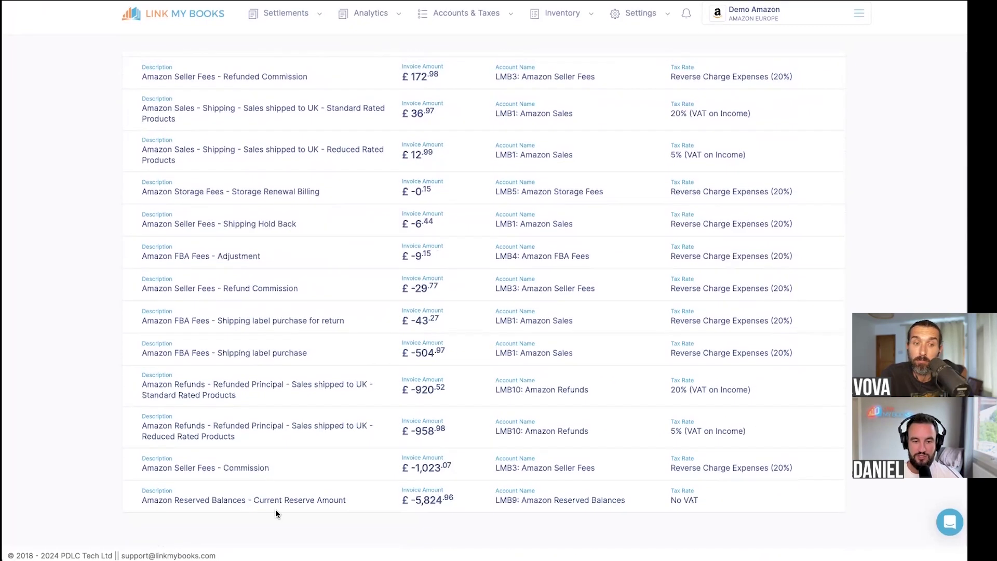
pyautogui.scroll(6, 275, 509)
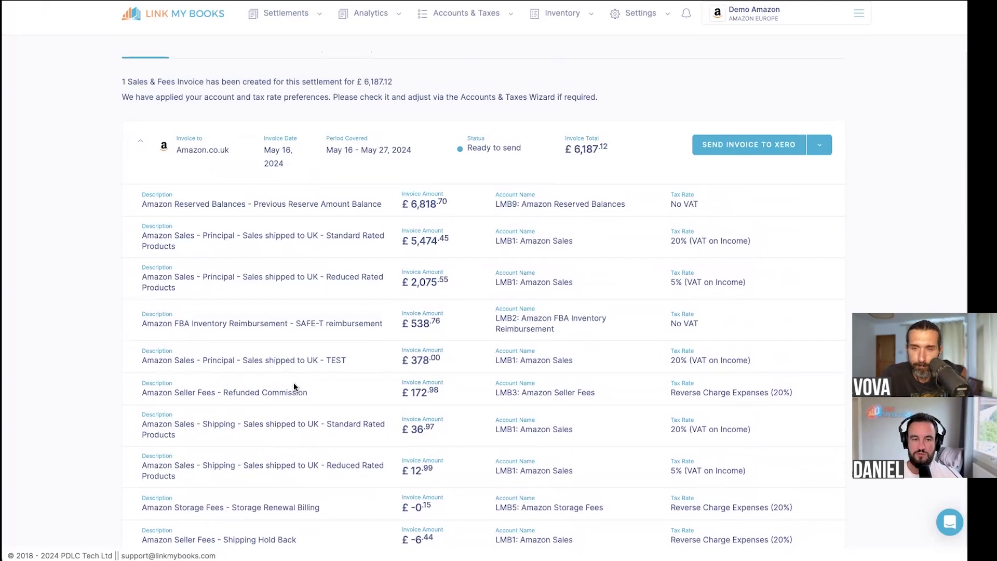
pyautogui.scroll(-1, 325, 367)
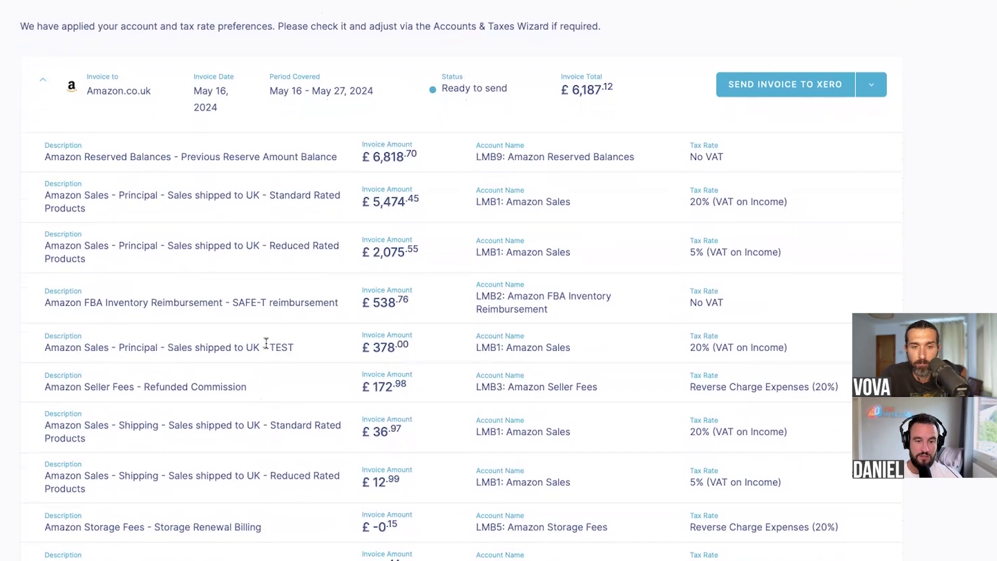
pyautogui.moveTo(269, 346); pyautogui.dragTo(301, 345)
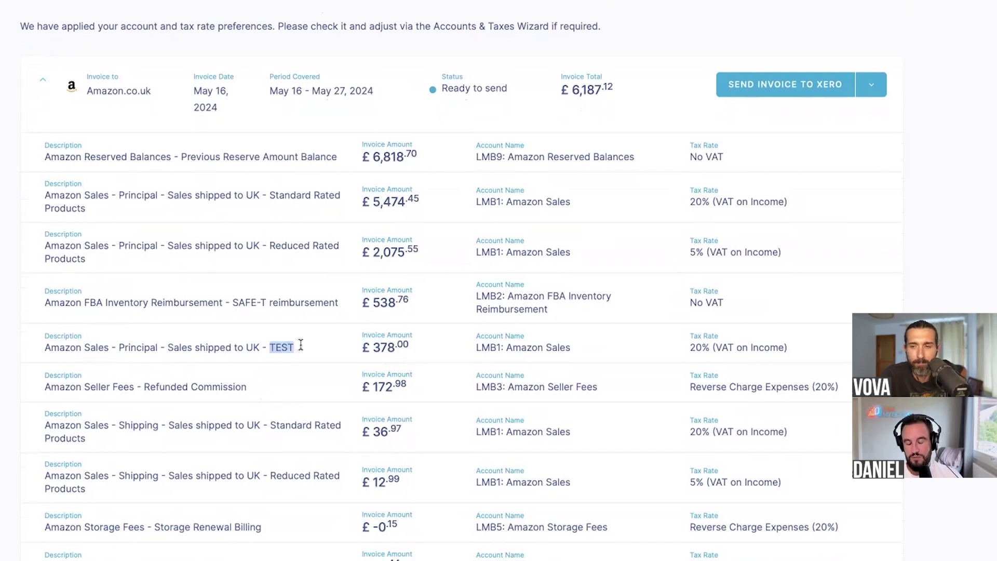
pyautogui.click(313, 346)
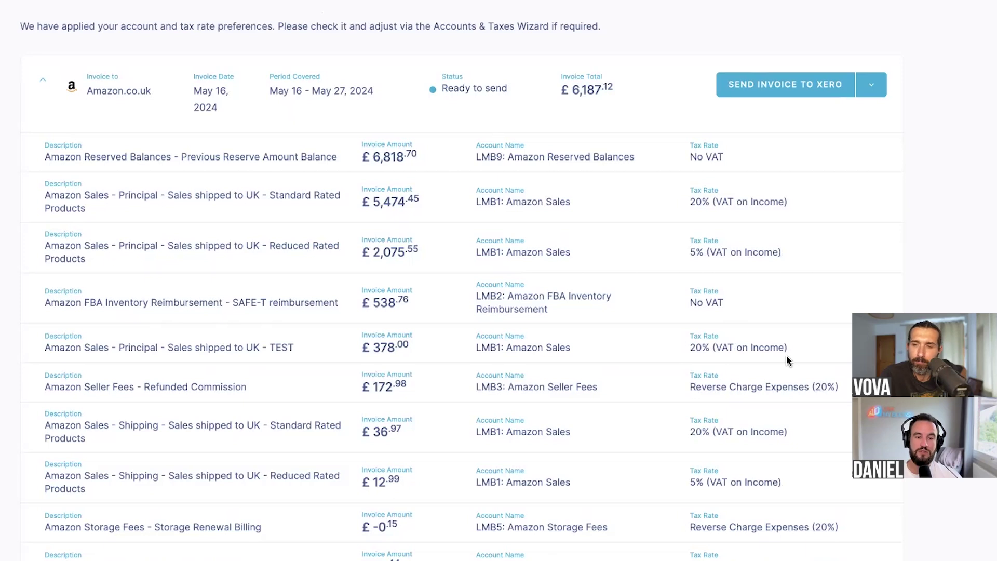
pyautogui.scroll(1, 787, 358)
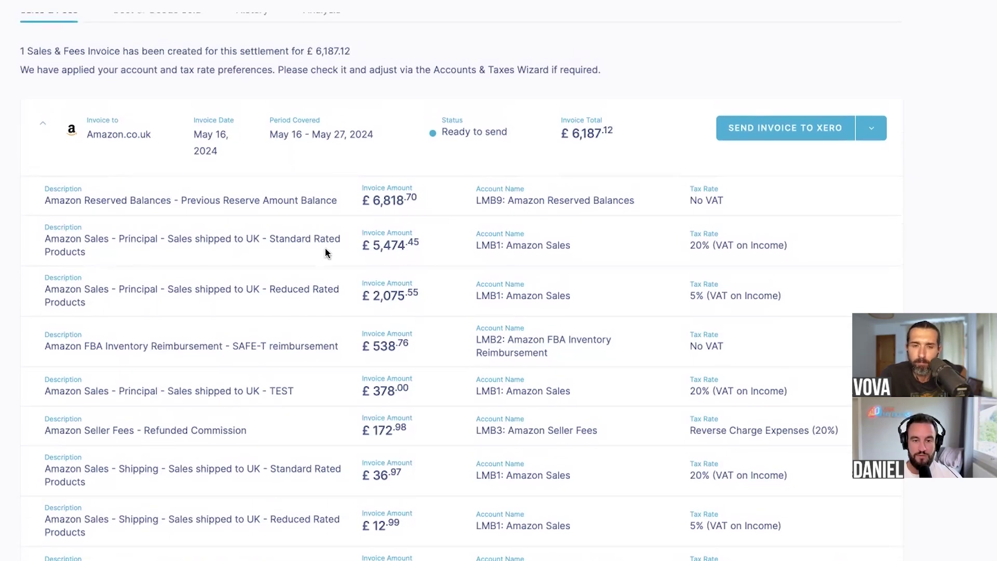
pyautogui.scroll(-1, 325, 252)
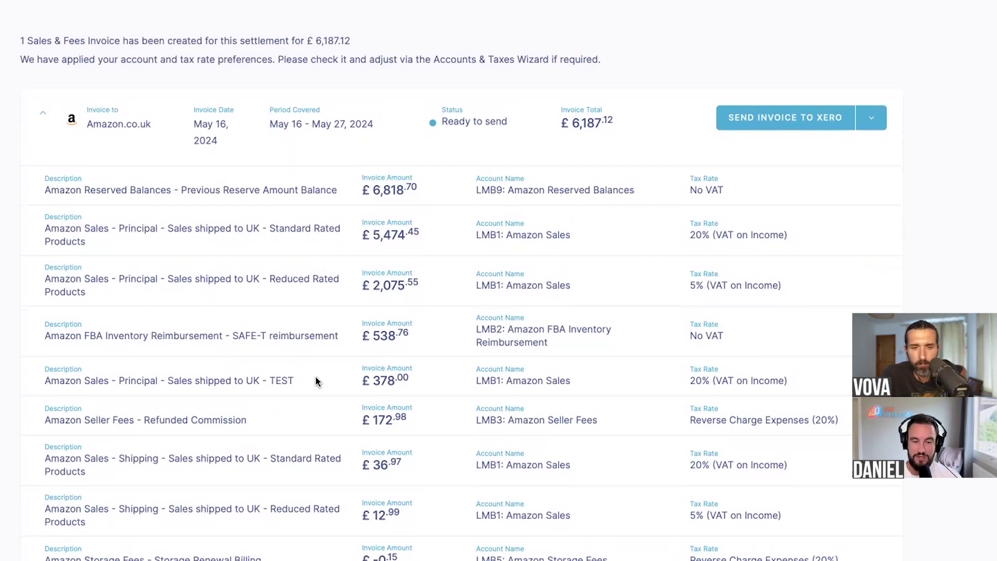
pyautogui.scroll(-5, 316, 377)
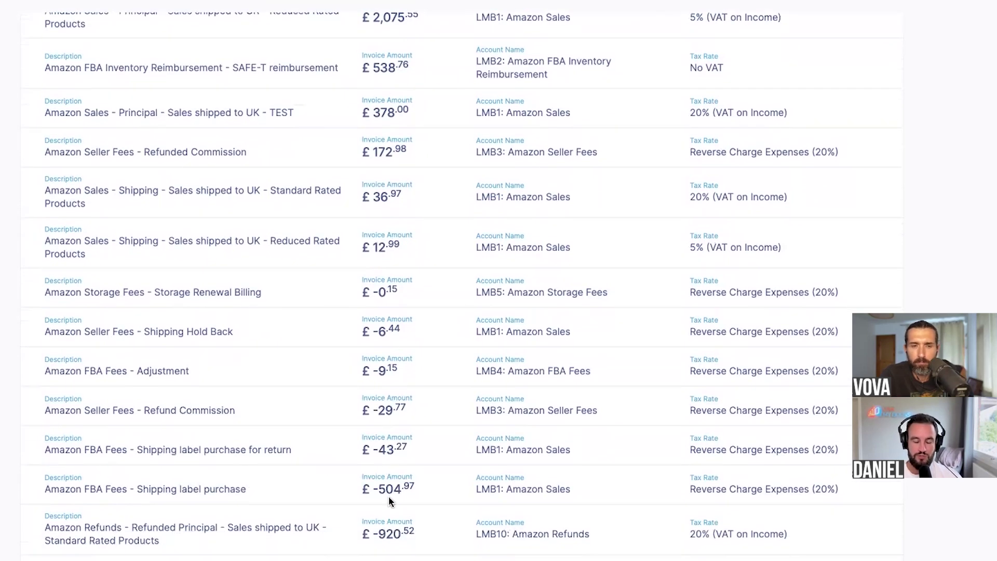
pyautogui.scroll(-2, 536, 406)
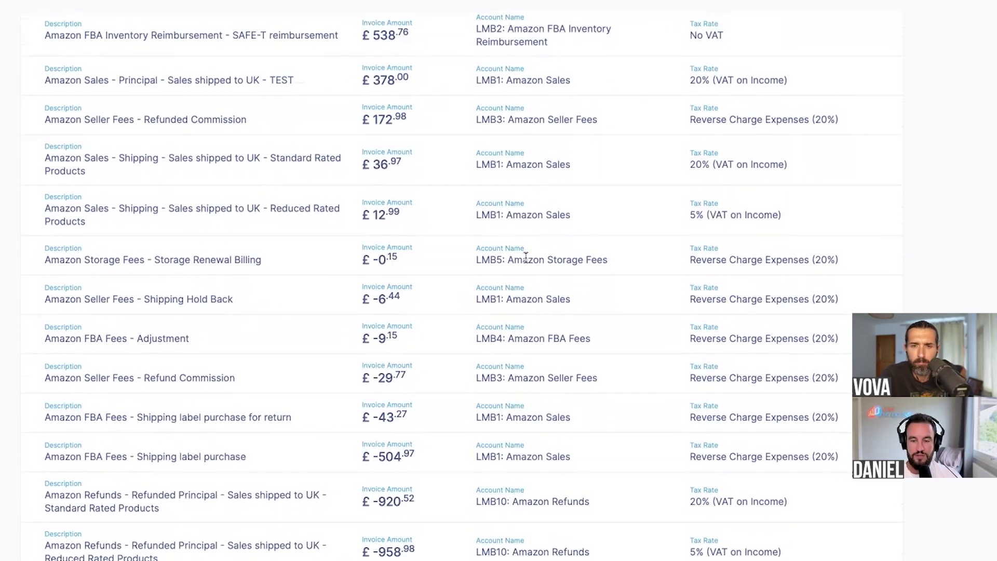
pyautogui.scroll(6, 536, 407)
pyautogui.scroll(3, 727, 273)
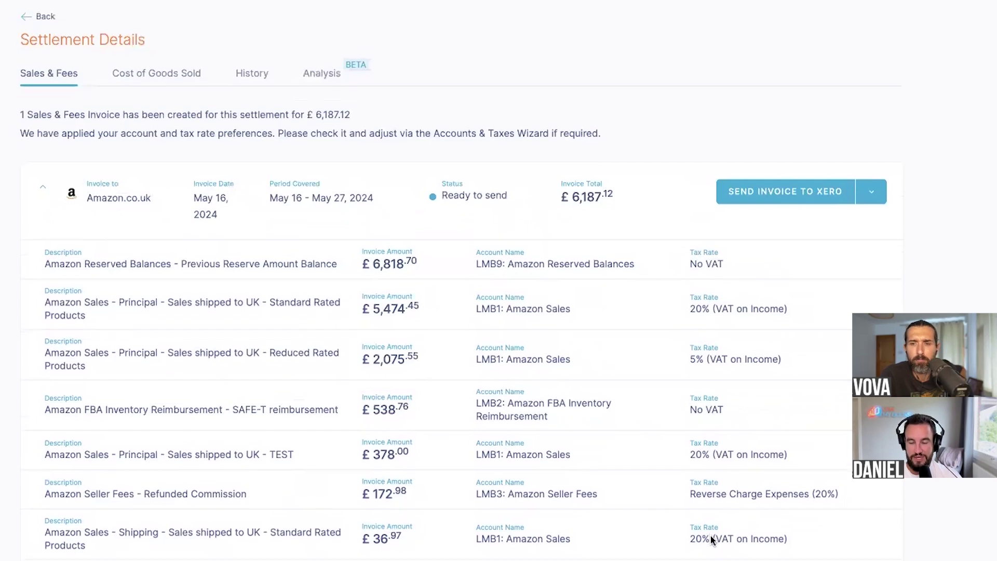
pyautogui.scroll(-1, 710, 535)
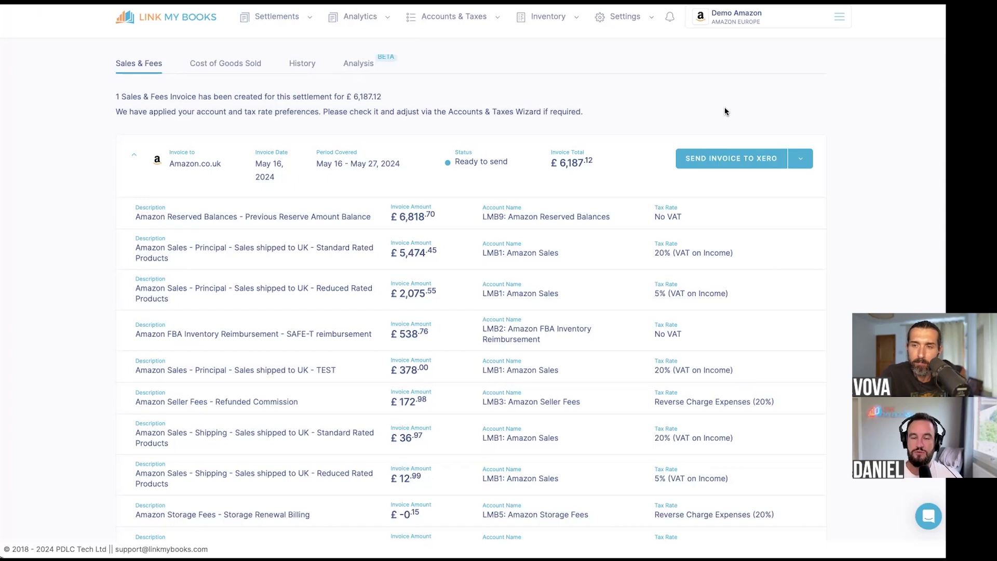
pyautogui.scroll(1, 336, 36)
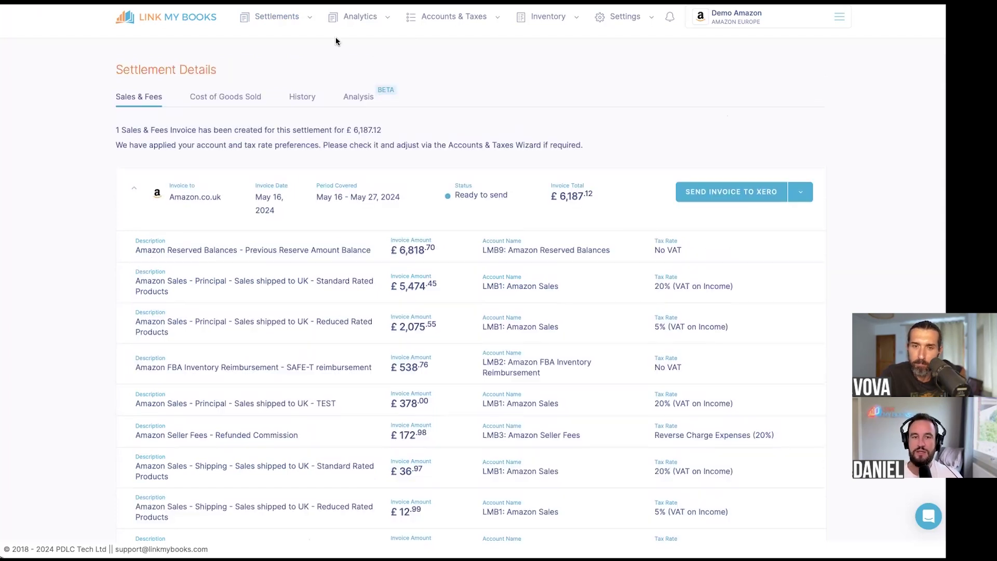
# - Open Financial Analytics and filter the sales channels to Demo Amazon only
pyautogui.click(354, 19)
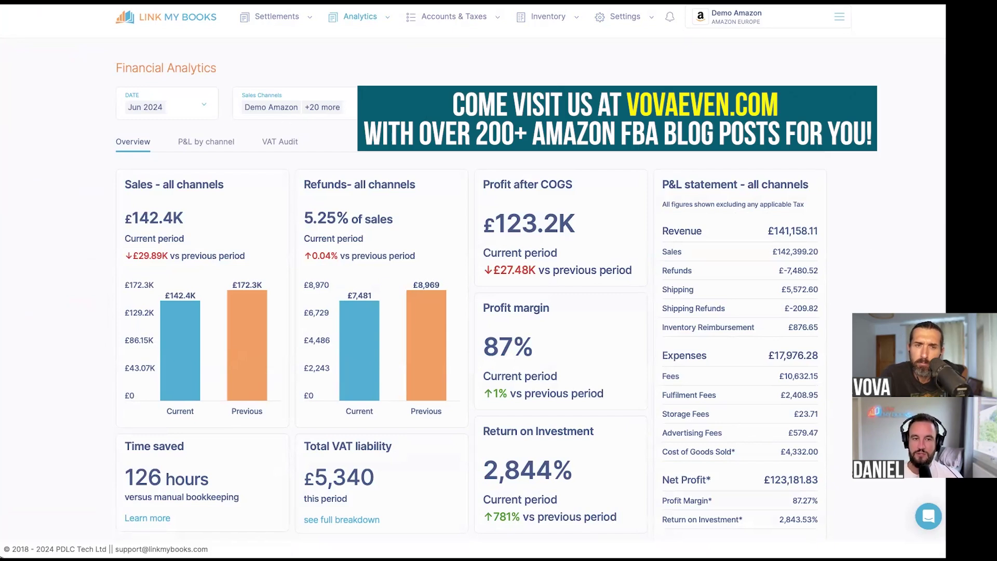
pyautogui.click(343, 108)
pyautogui.scroll(-5, 360, 317)
pyautogui.scroll(5, 360, 322)
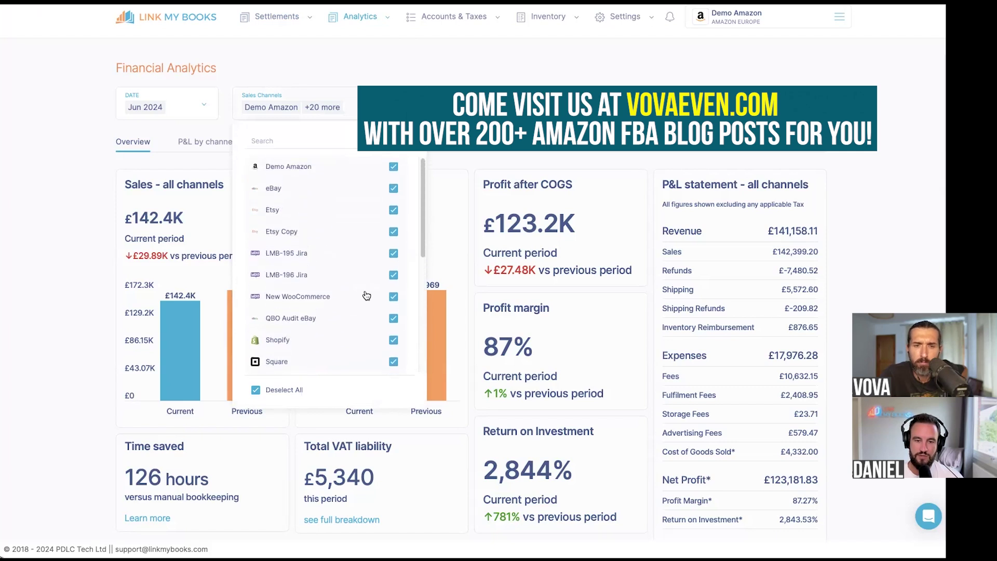
pyautogui.click(298, 393)
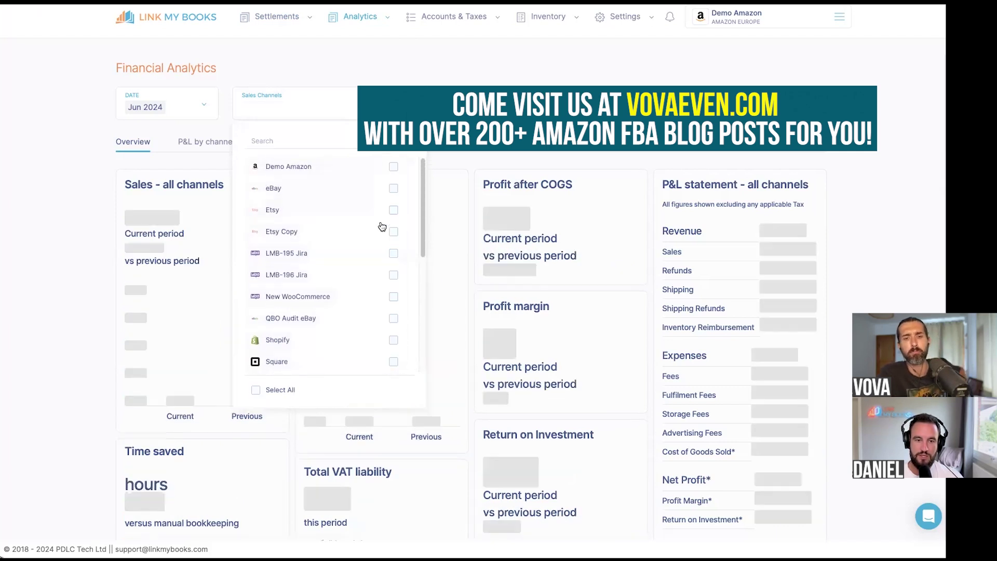
pyautogui.click(393, 167)
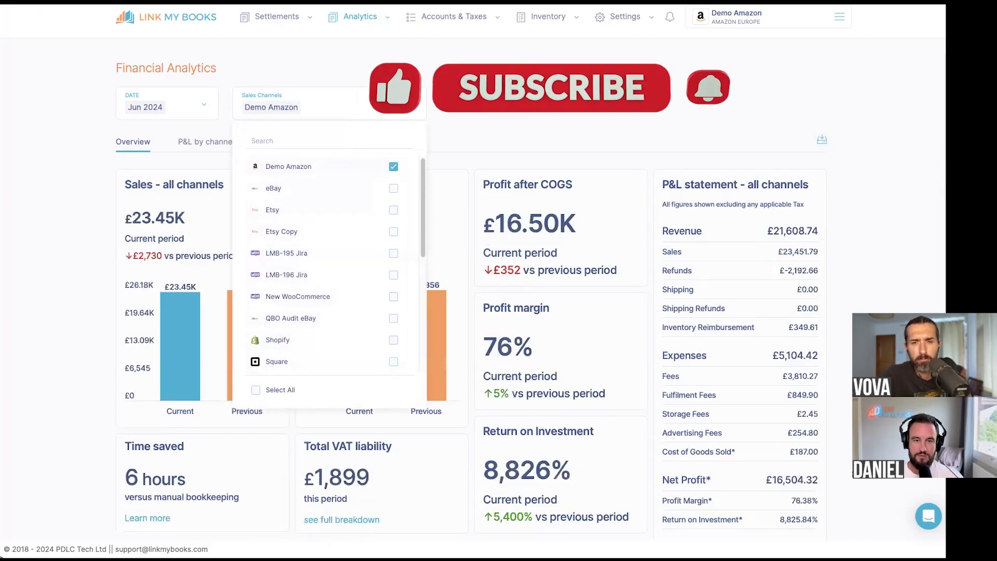
pyautogui.click(428, 129)
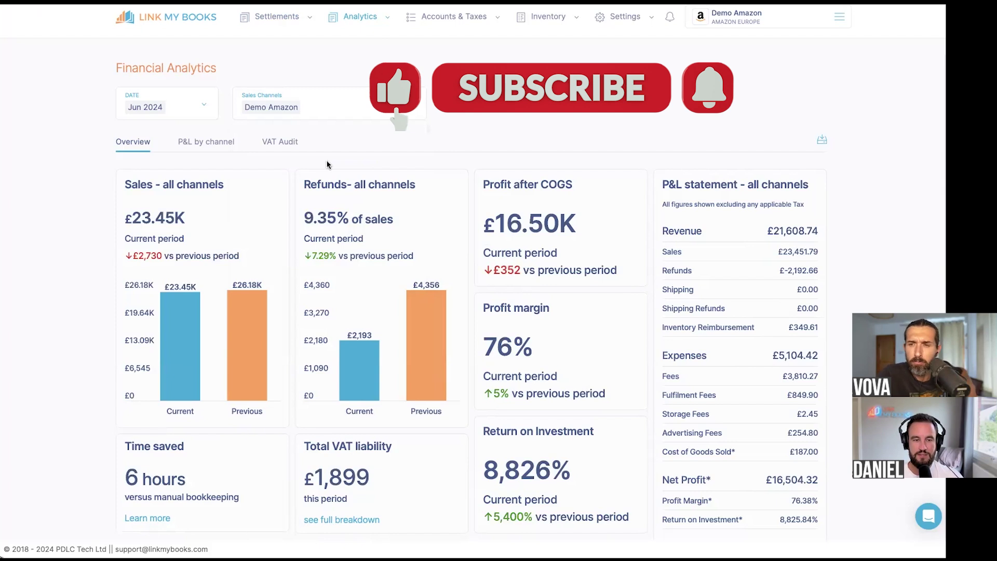
# - Check the reporting period options, leaving the date on Jun 2024
pyautogui.scroll(-1, 175, 98)
pyautogui.click(195, 91)
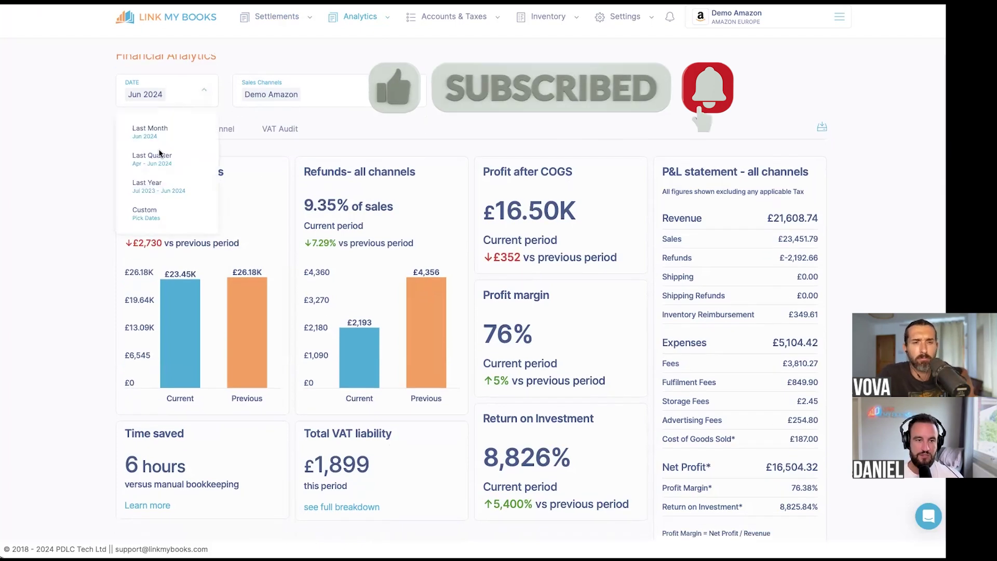
pyautogui.click(99, 125)
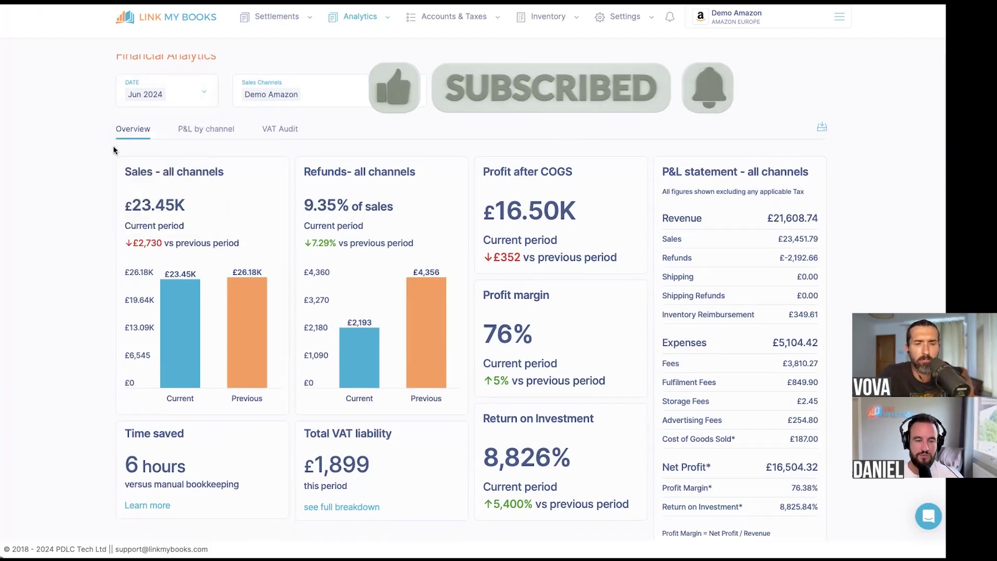
pyautogui.scroll(-2, 116, 151)
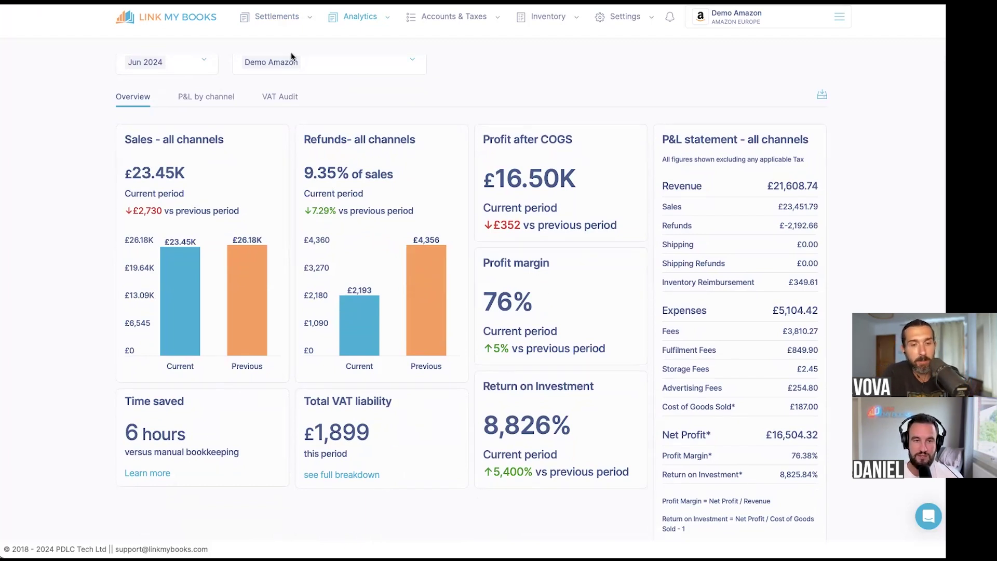
pyautogui.scroll(2, 238, 339)
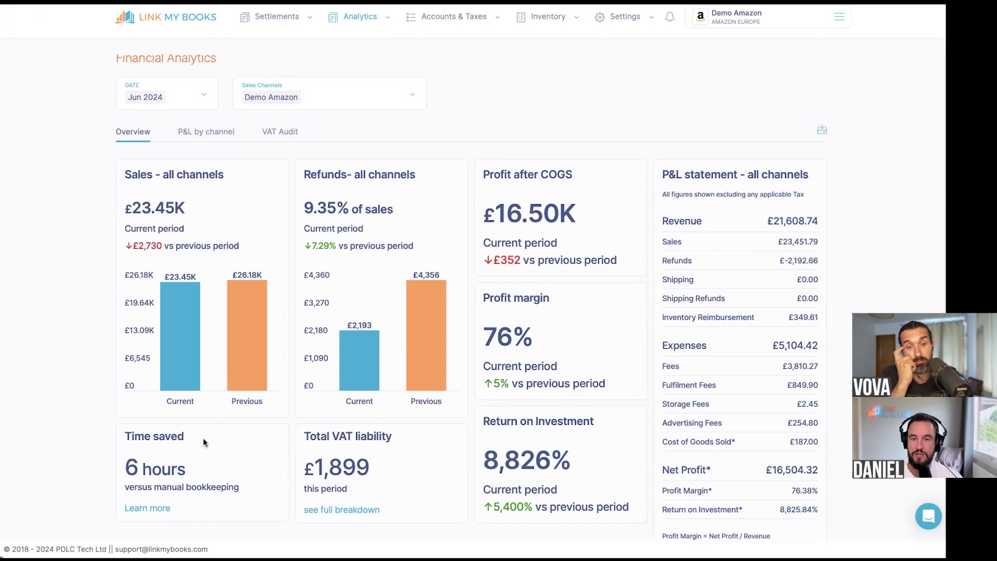
pyautogui.scroll(-1, 208, 441)
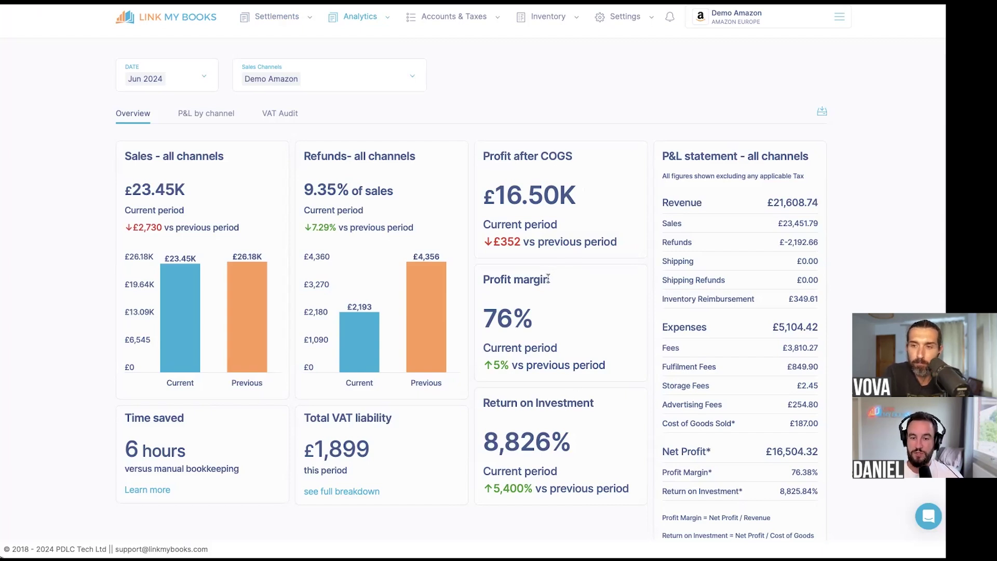
pyautogui.moveTo(552, 446); pyautogui.dragTo(484, 446)
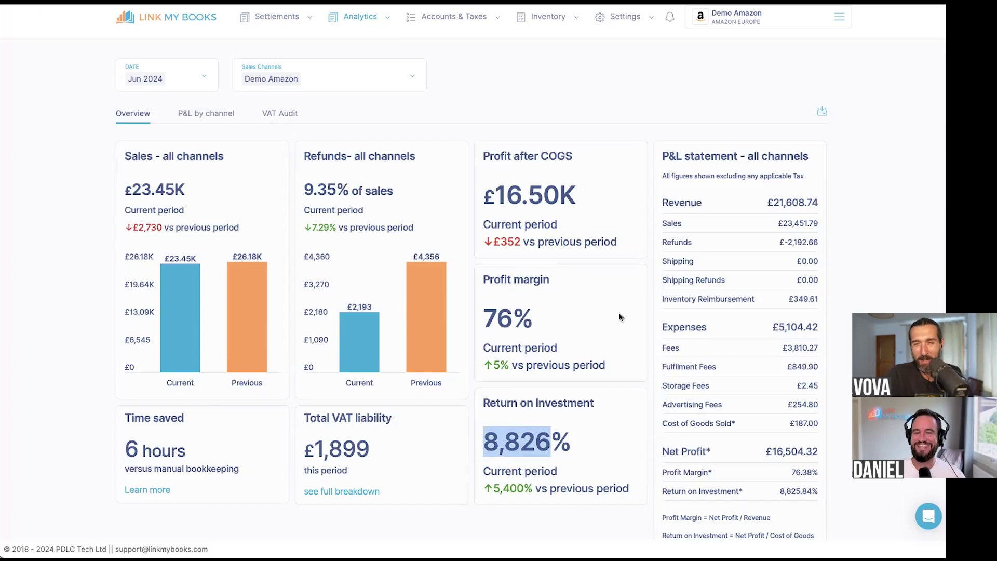
pyautogui.click(886, 219)
pyautogui.scroll(-1, 887, 220)
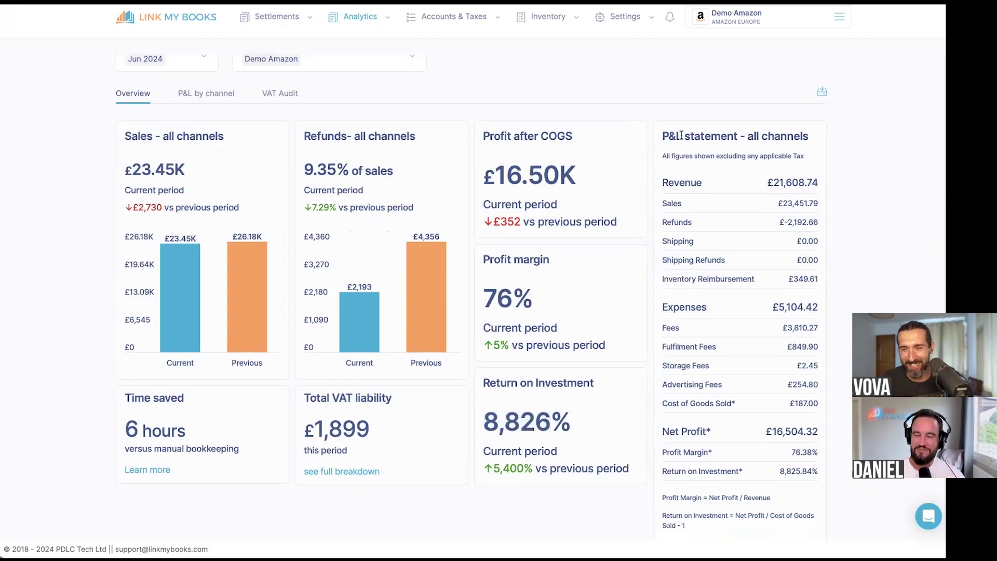
pyautogui.scroll(2, 691, 218)
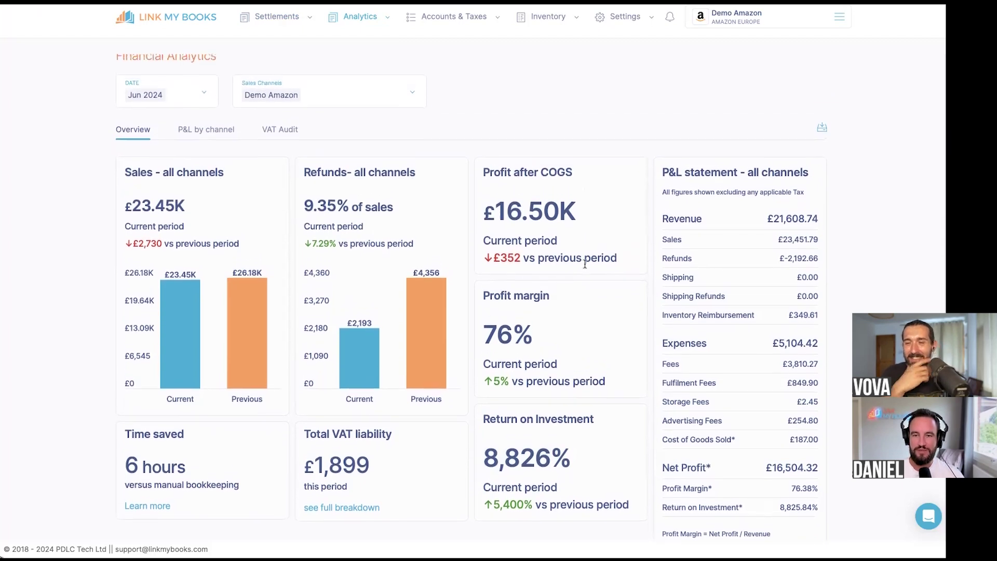
pyautogui.scroll(-2, 706, 353)
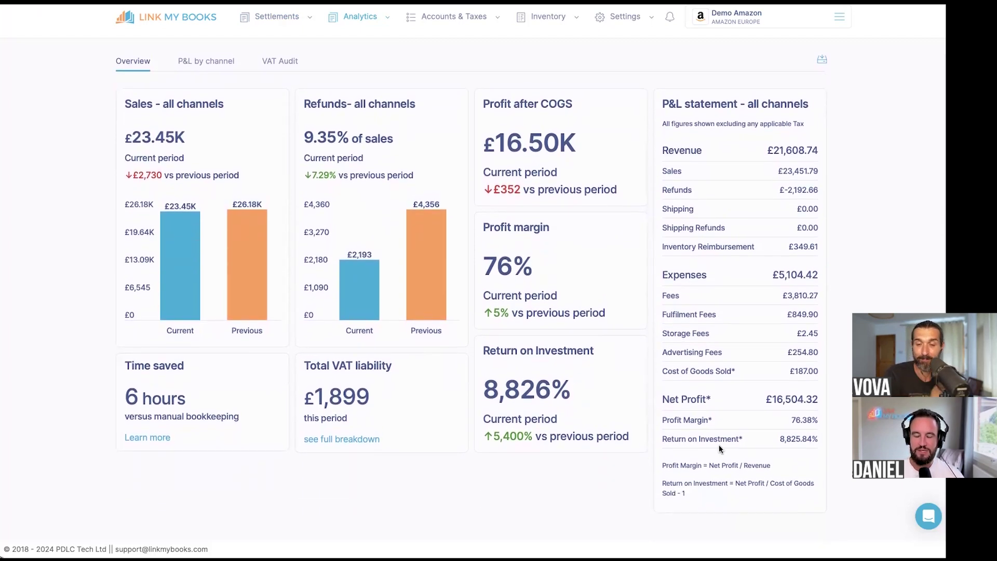
pyautogui.scroll(3, 711, 437)
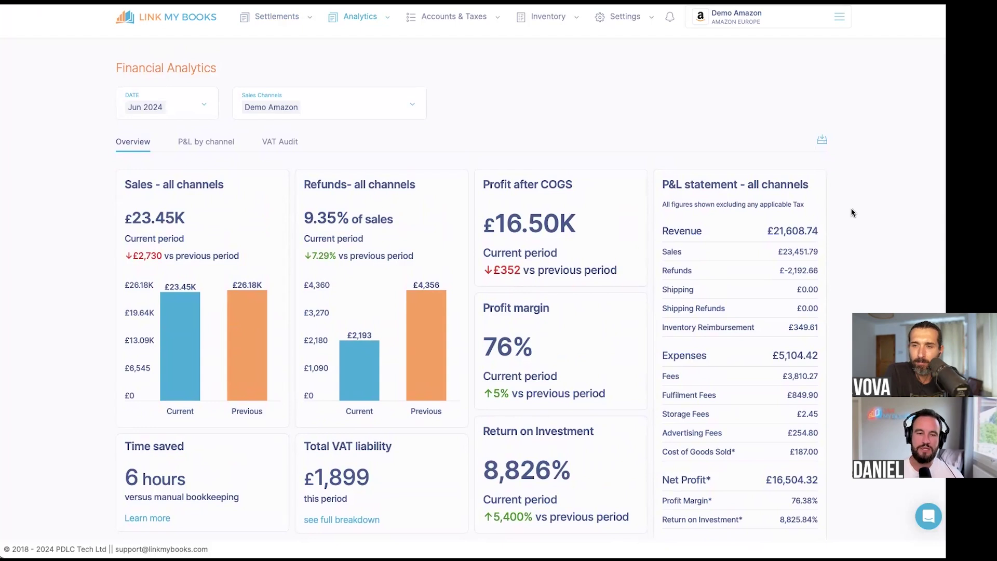
# - Switch to P&L by channel and select all sales channels for June 2024
pyautogui.click(217, 148)
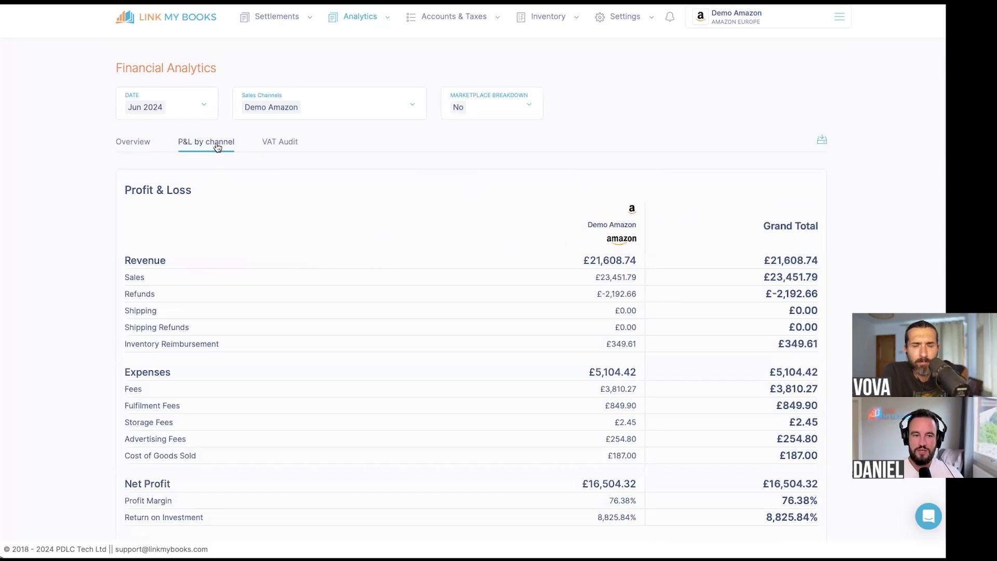
pyautogui.scroll(-1, 457, 190)
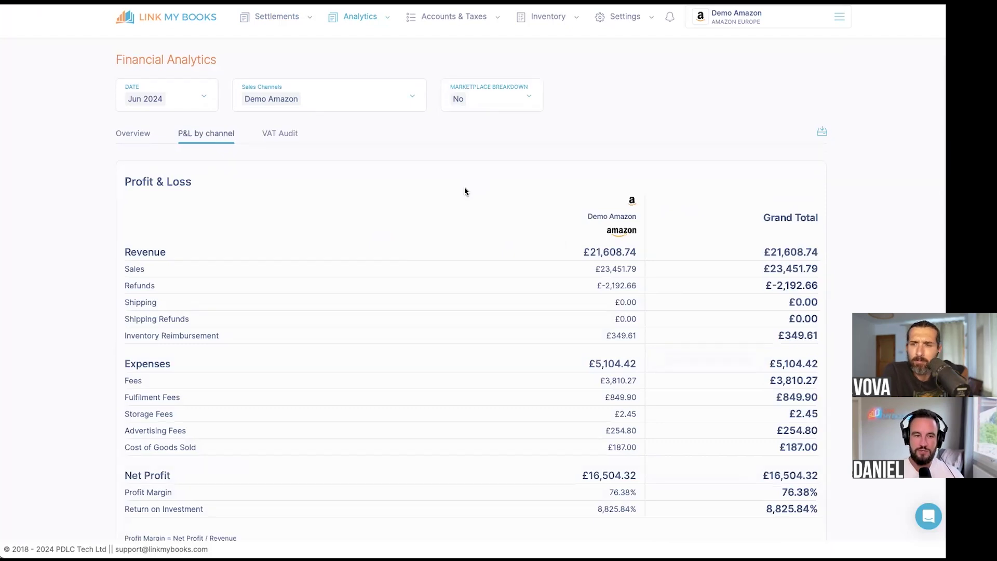
pyautogui.click(394, 81)
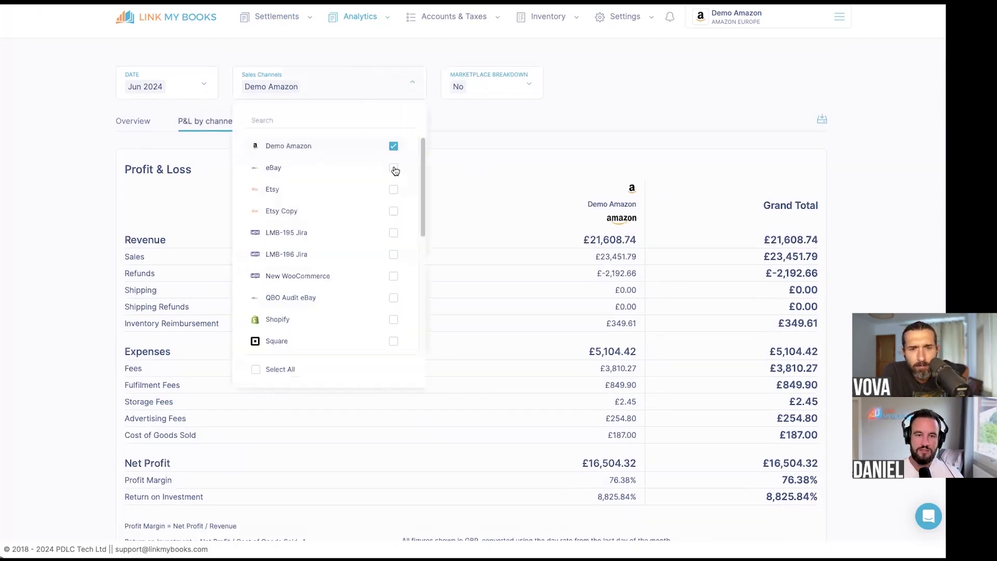
pyautogui.click(282, 370)
pyautogui.click(583, 125)
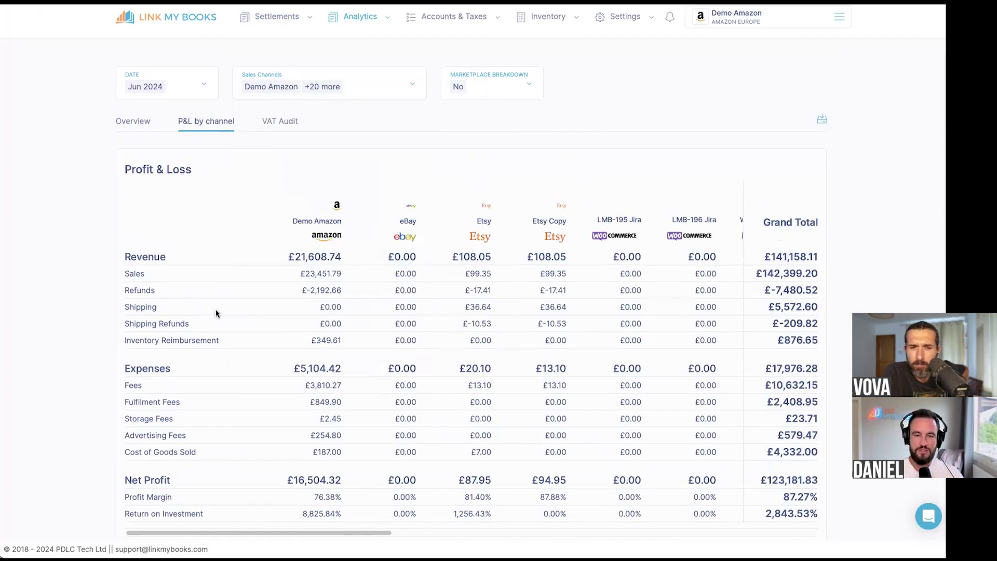
pyautogui.hscroll(2, 364, 239)
pyautogui.hscroll(4, 384, 239)
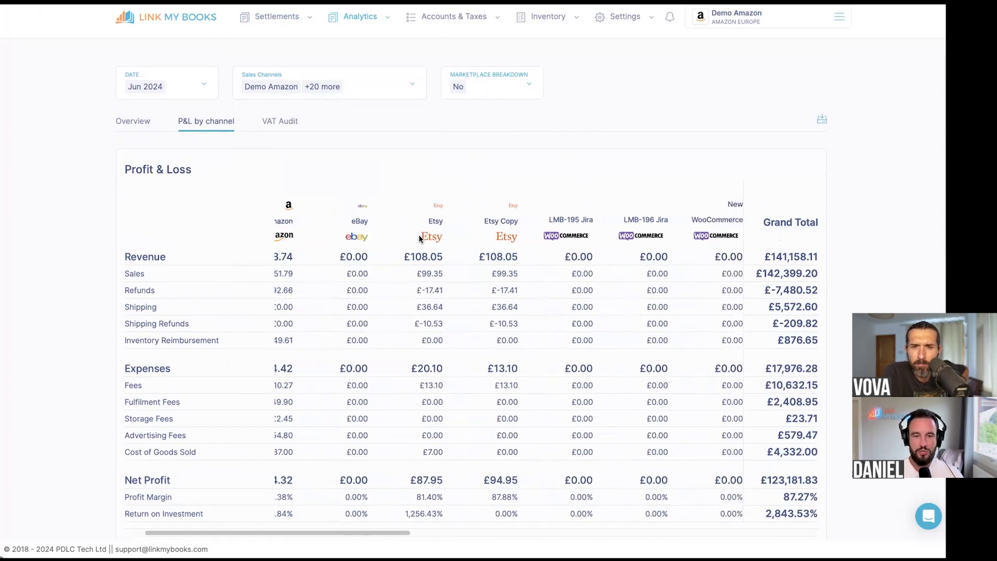
pyautogui.hscroll(-5, 671, 238)
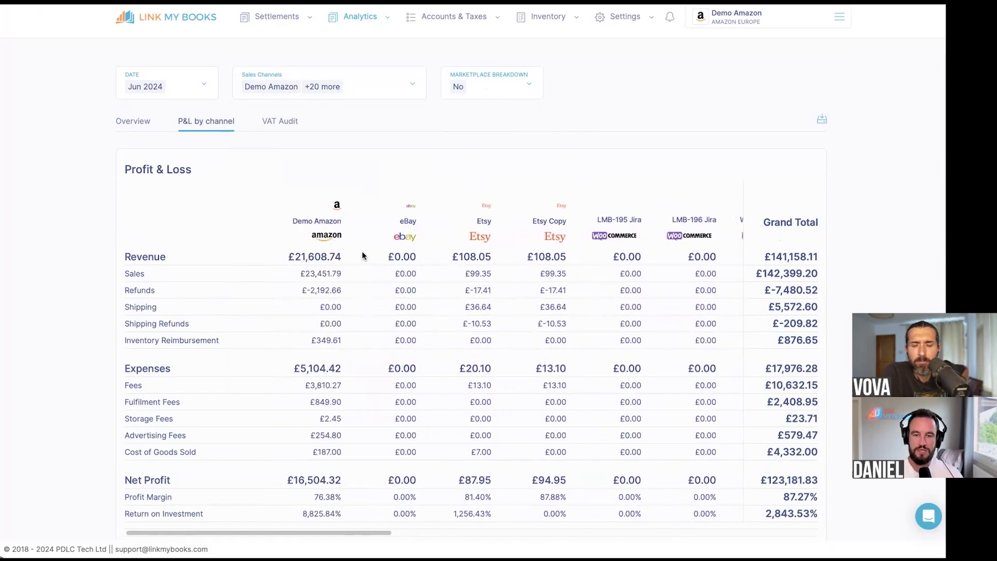
pyautogui.hscroll(12, 486, 237)
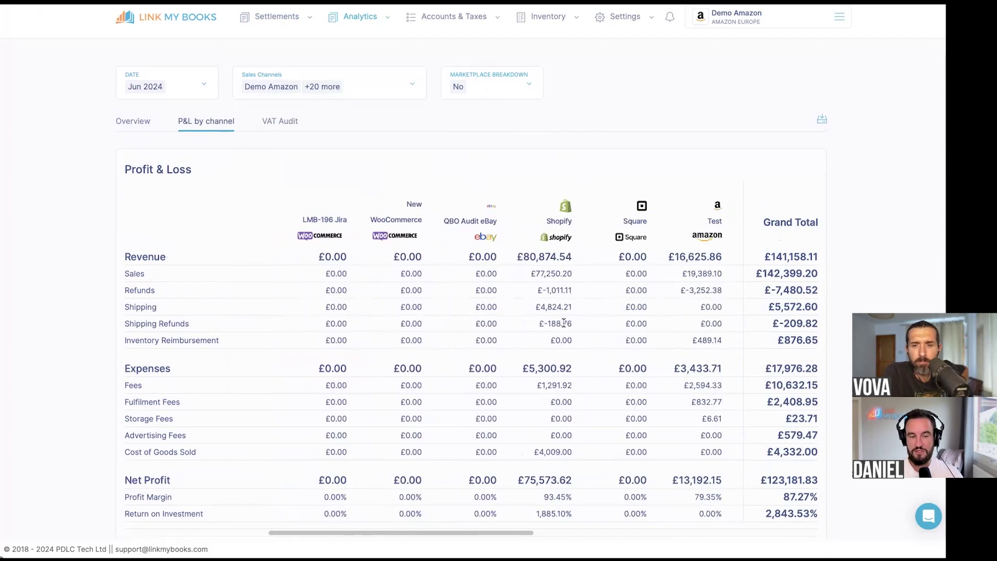
pyautogui.scroll(-1, 517, 415)
pyautogui.hscroll(-12, 537, 325)
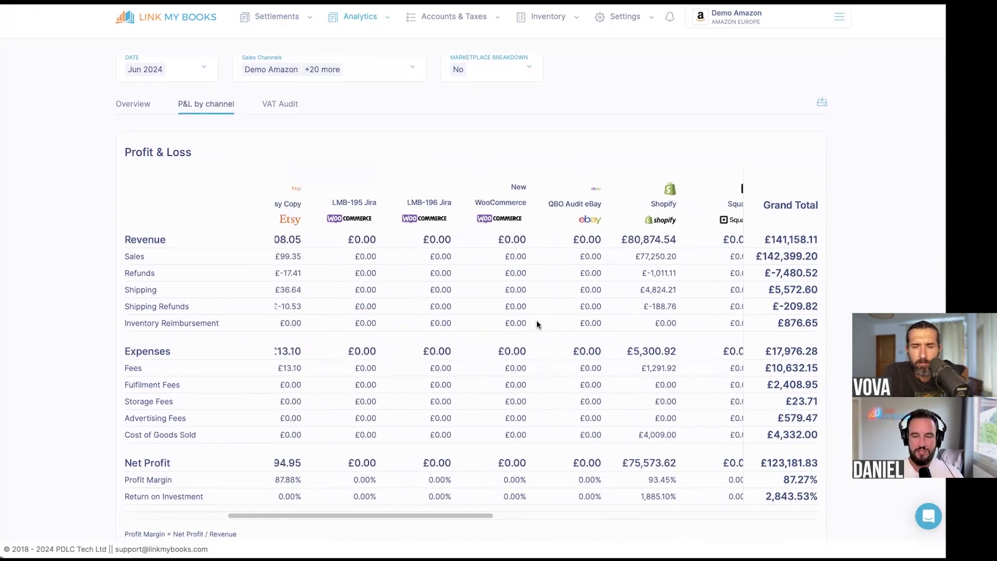
pyautogui.scroll(1, 538, 324)
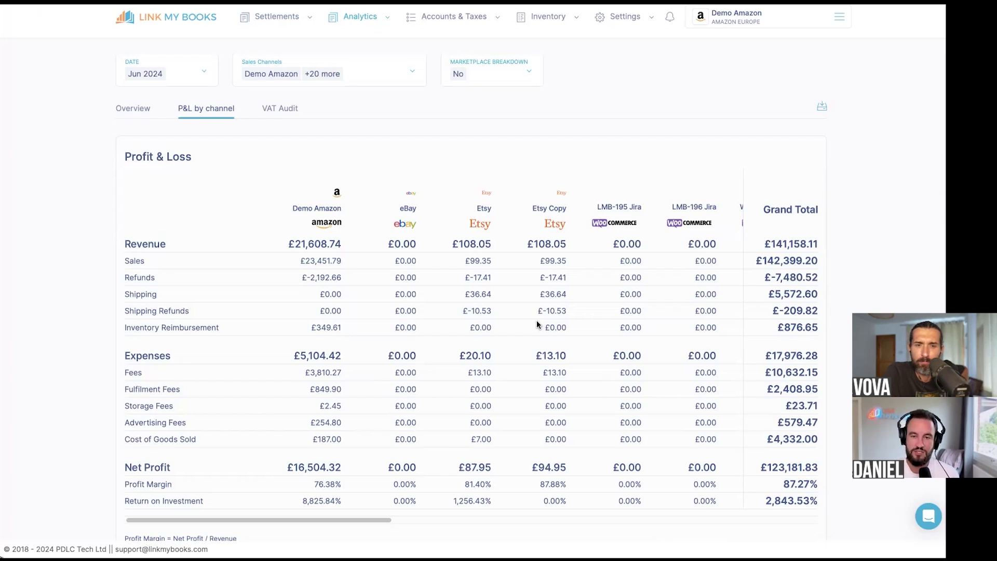
pyautogui.scroll(2, 421, 323)
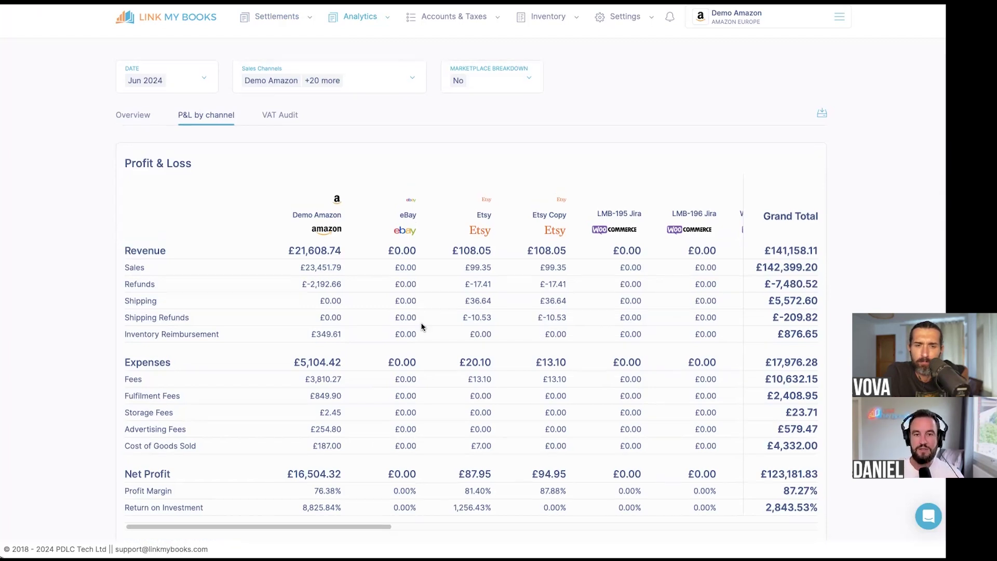
# - Set Marketplace Breakdown to Yes, then highlight the £758.95 Amazon.es revenue figure
pyautogui.click(510, 115)
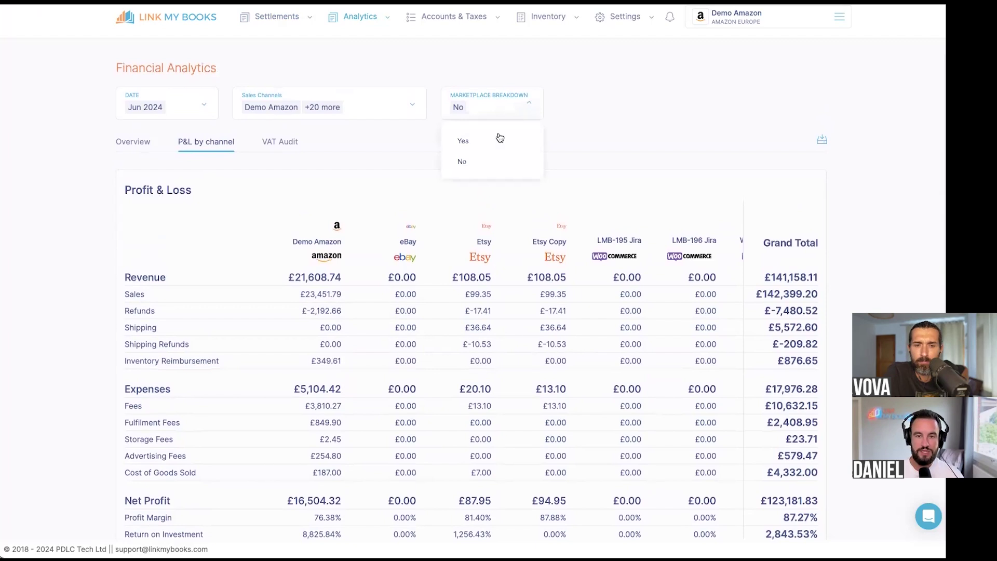
pyautogui.click(499, 139)
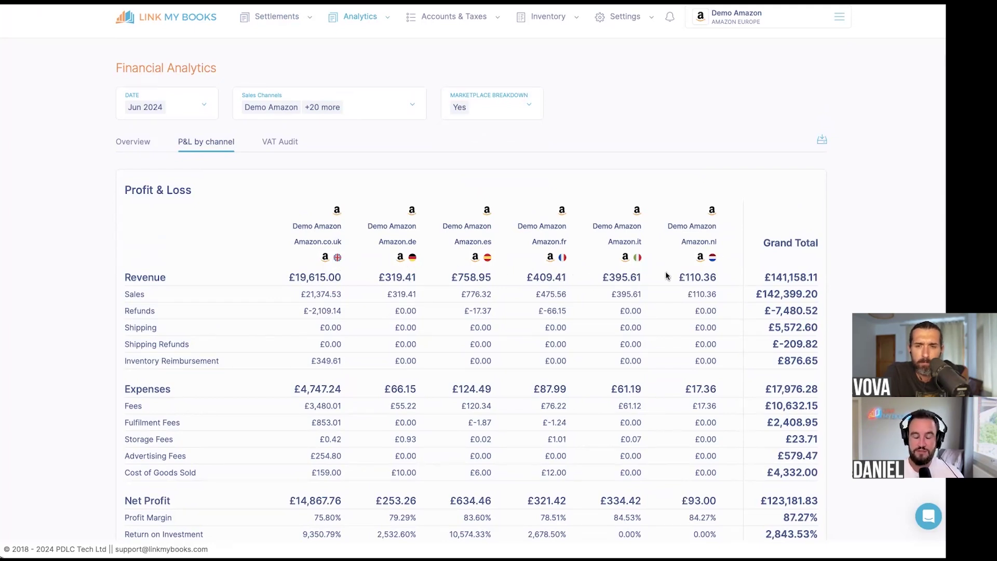
pyautogui.scroll(-1, 374, 307)
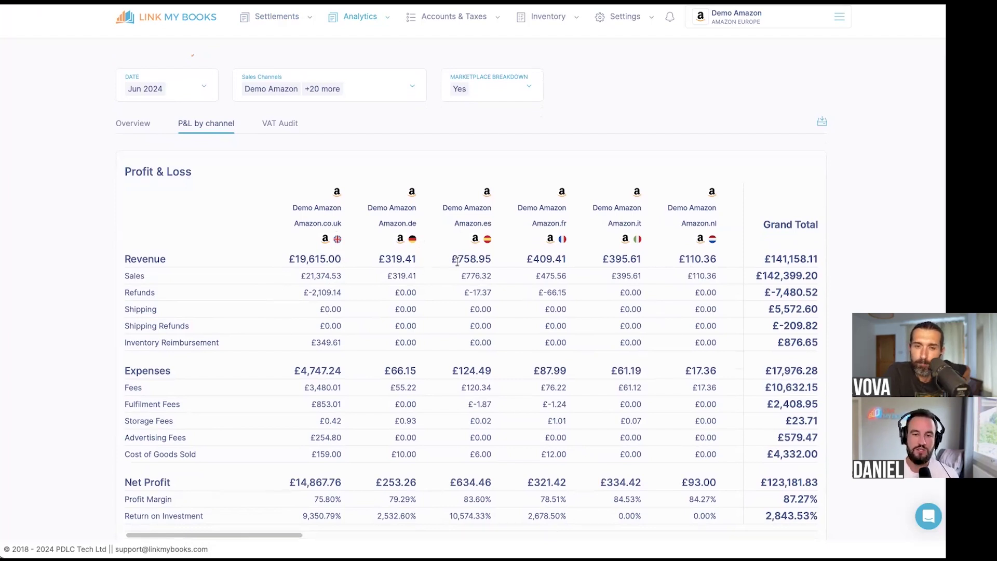
pyautogui.doubleClick(483, 259)
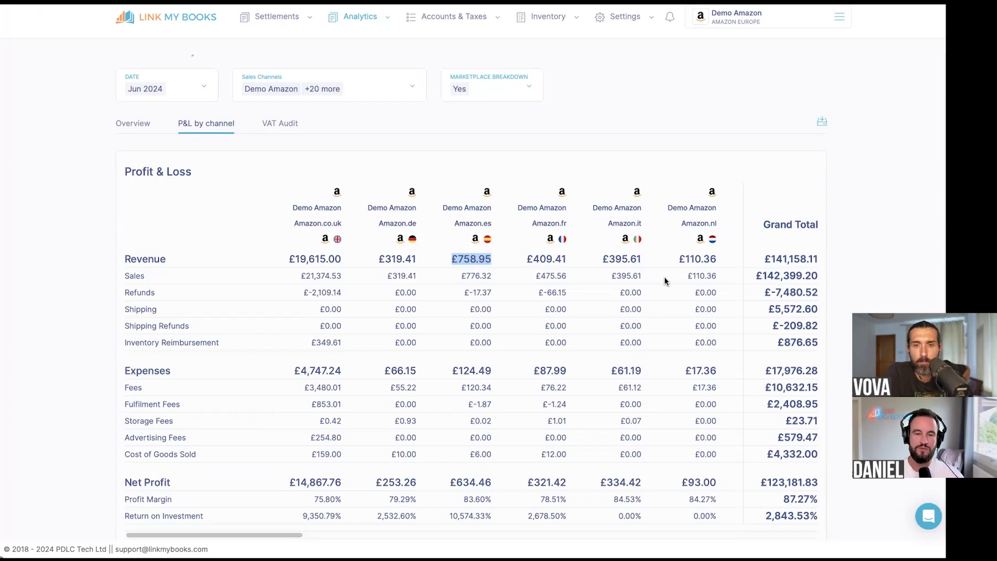
pyautogui.scroll(1, 665, 281)
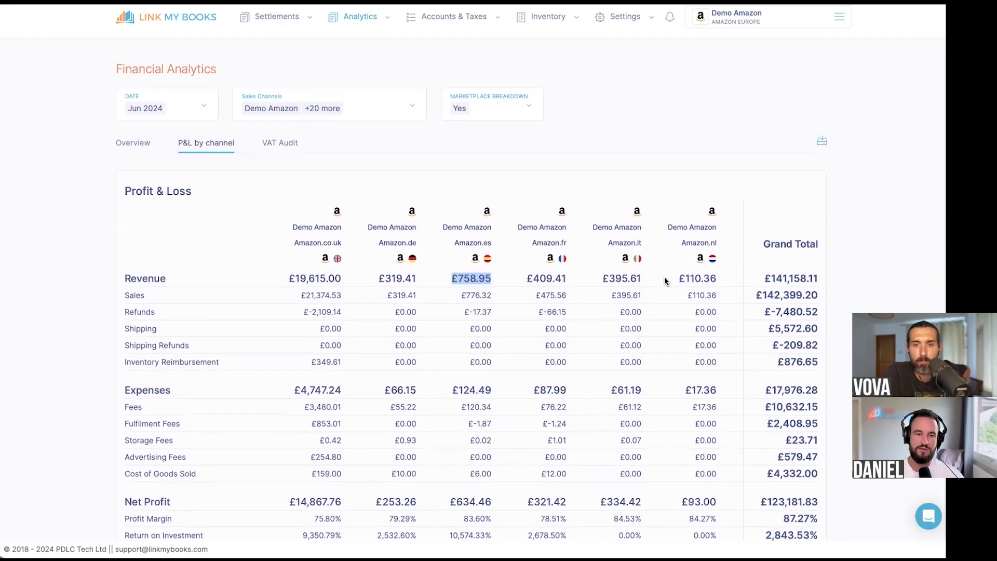
# - Switch to the VAT Audit report with Marketplace Breakdown set to No, then review it
pyautogui.click(294, 145)
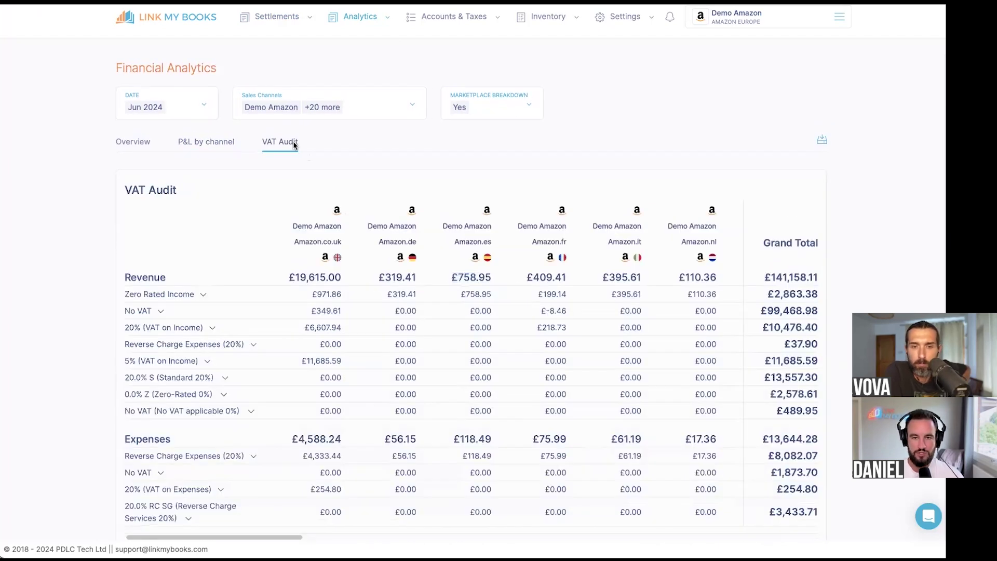
pyautogui.click(520, 108)
pyautogui.click(501, 145)
pyautogui.click(525, 112)
pyautogui.click(489, 161)
pyautogui.scroll(-2, 431, 206)
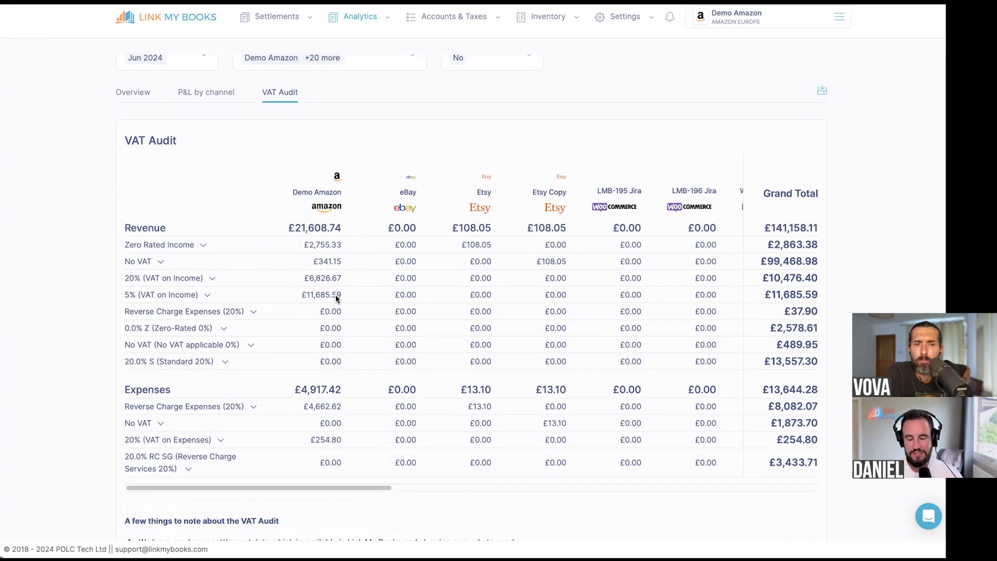
pyautogui.scroll(1, 336, 298)
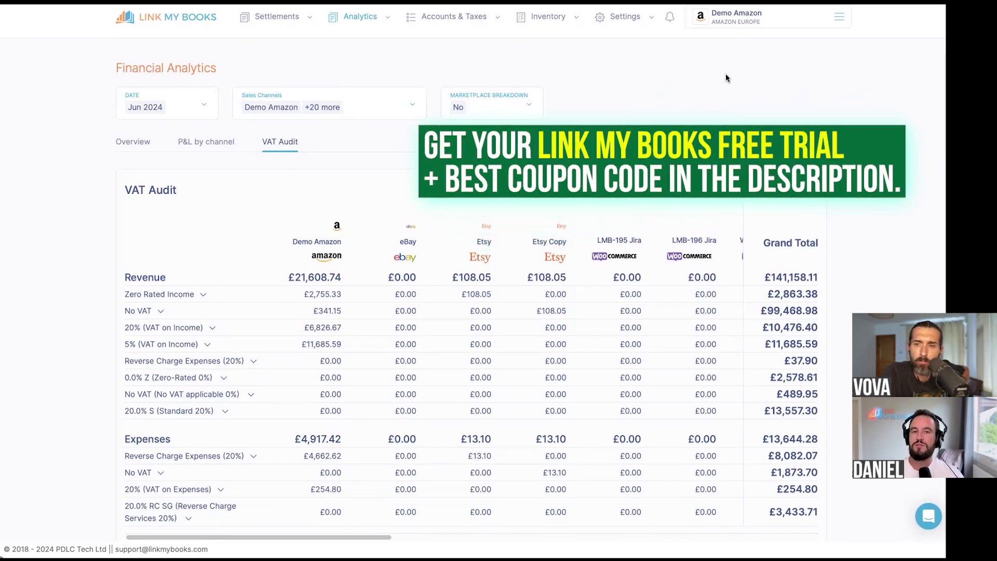
# - Open Industry Benchmarking and highlight the 30% median on the Fee ratio chart
pyautogui.click(360, 20)
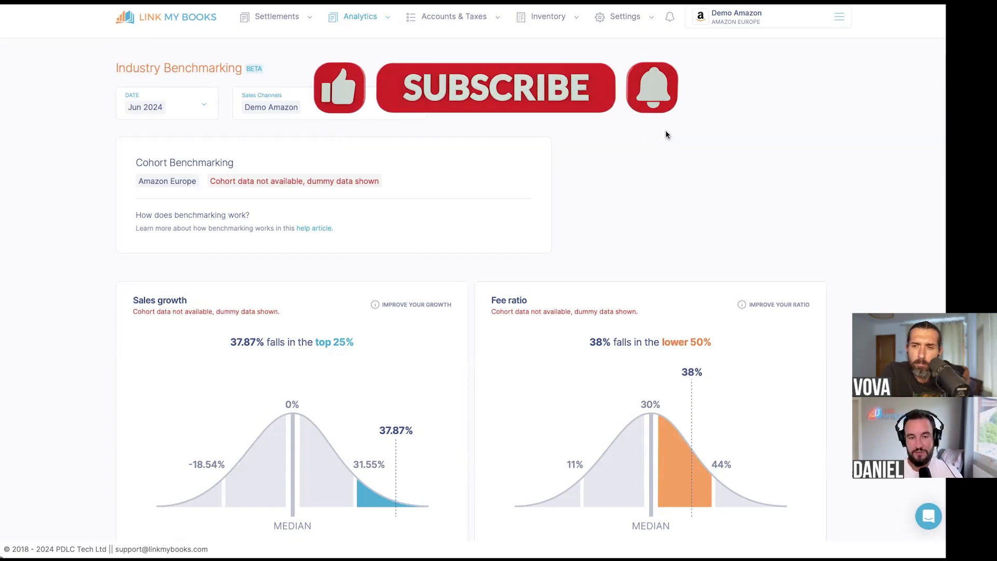
pyautogui.scroll(-1, 666, 134)
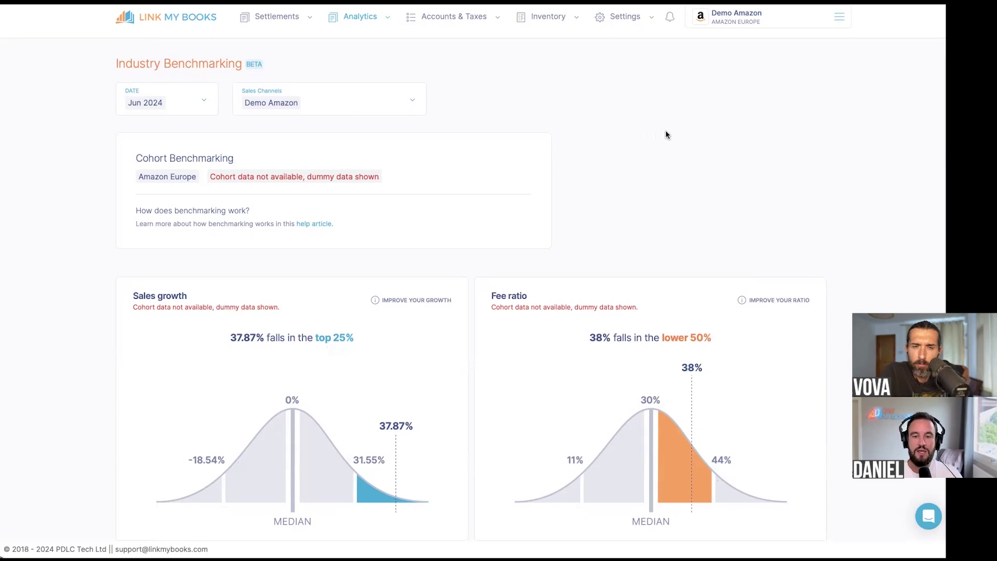
pyautogui.scroll(-2, 666, 131)
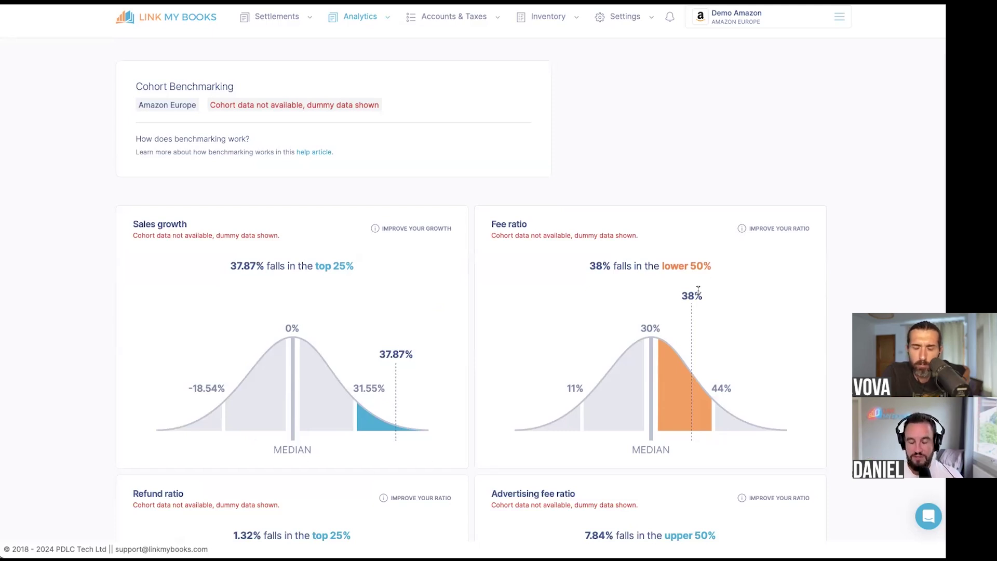
pyautogui.moveTo(642, 329); pyautogui.dragTo(650, 328)
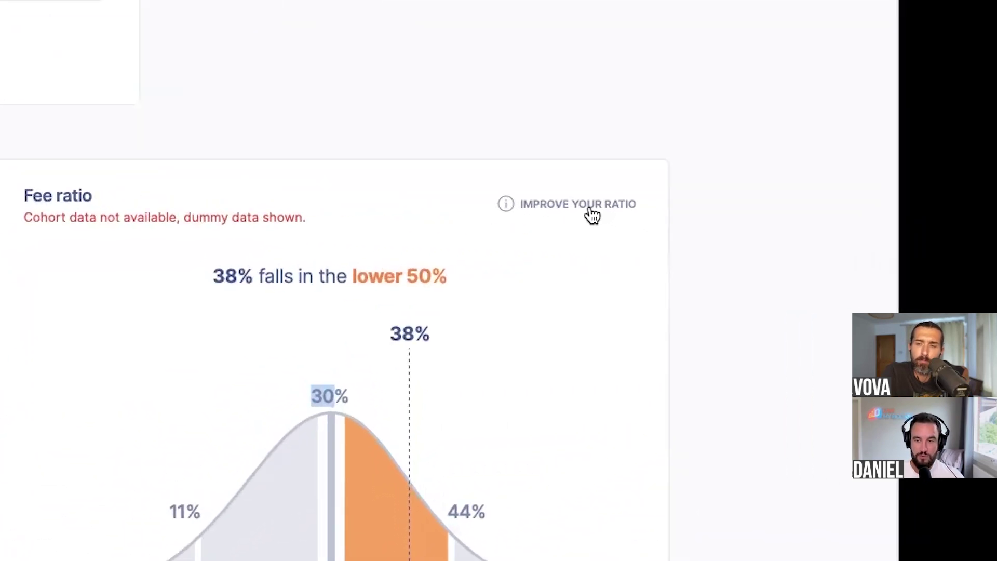
pyautogui.click(591, 209)
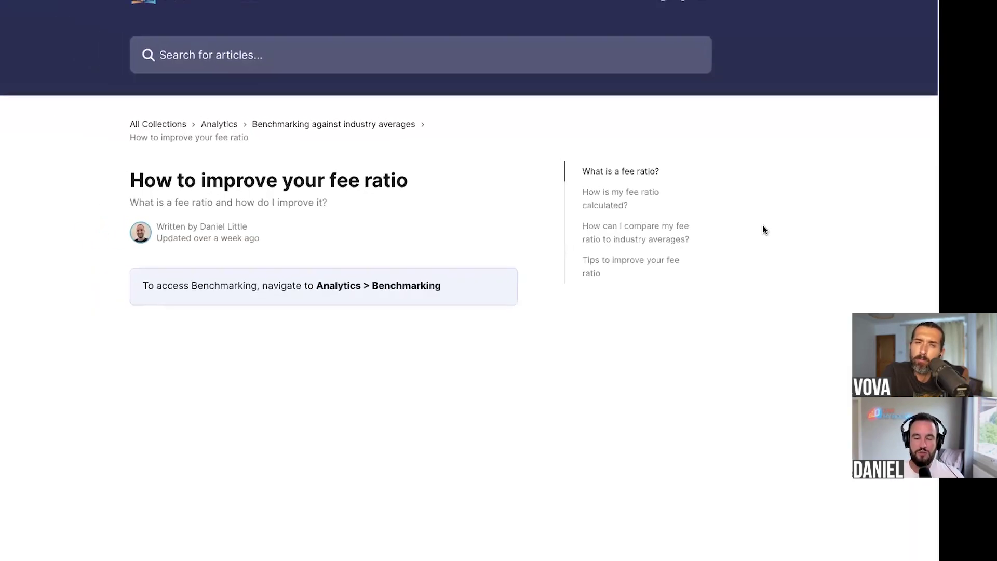
pyautogui.scroll(-8, 569, 299)
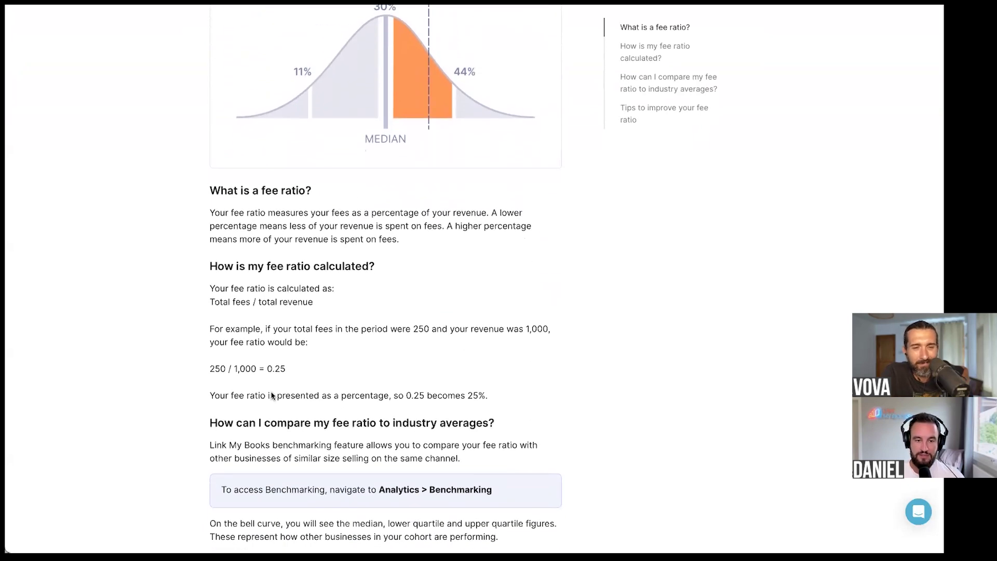
pyautogui.scroll(-8, 244, 388)
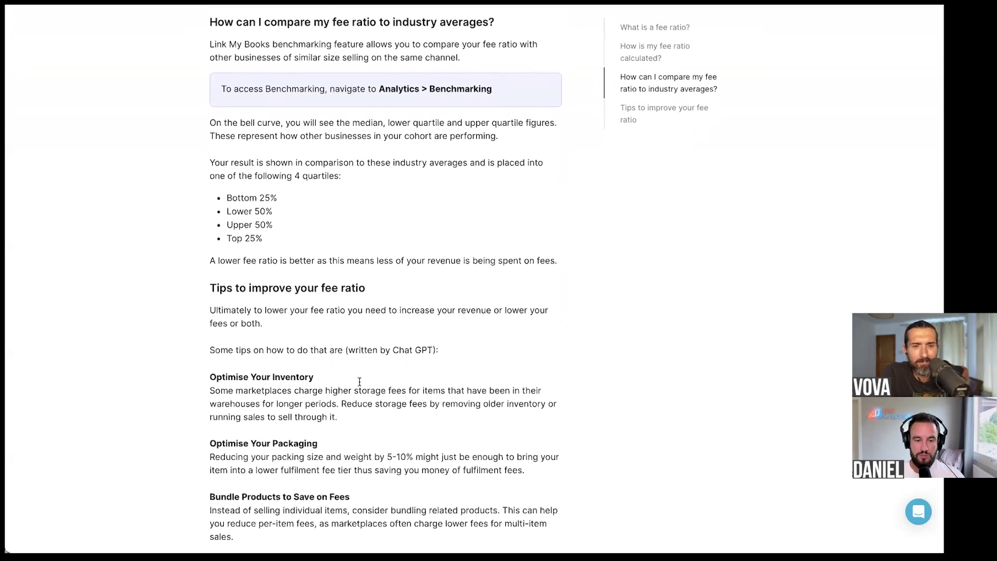
pyautogui.scroll(-10, 287, 291)
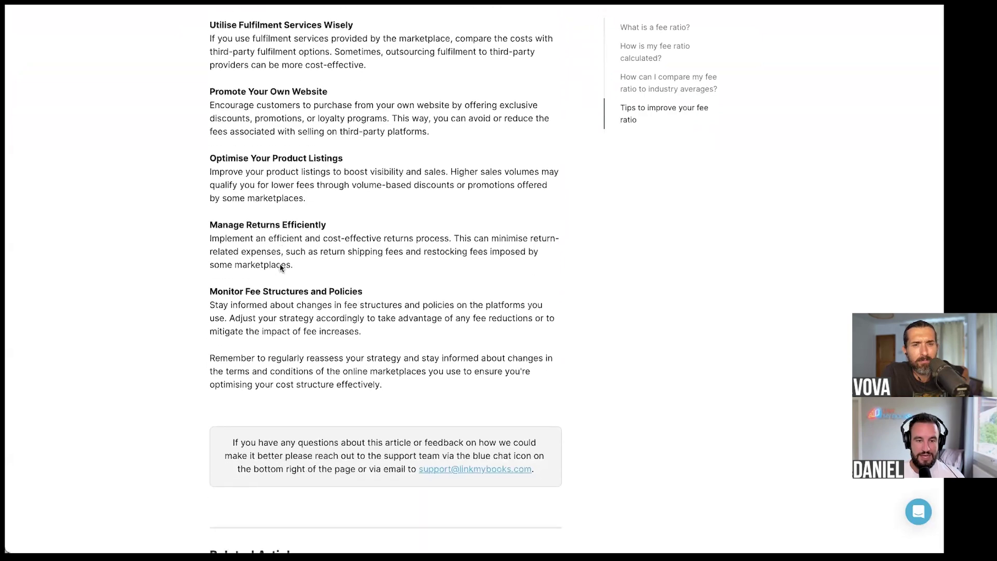
pyautogui.scroll(10, 358, 363)
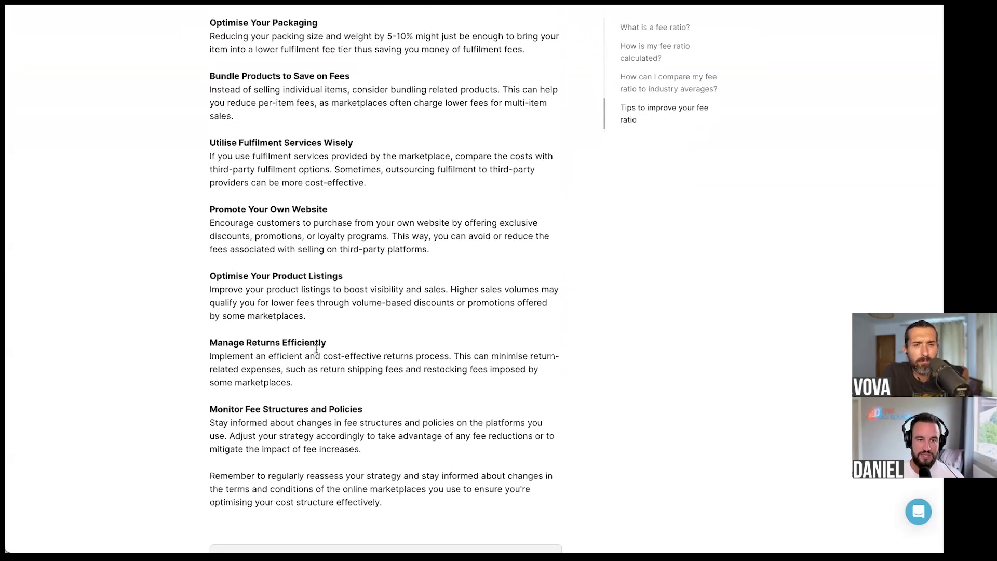
pyautogui.scroll(4, 317, 309)
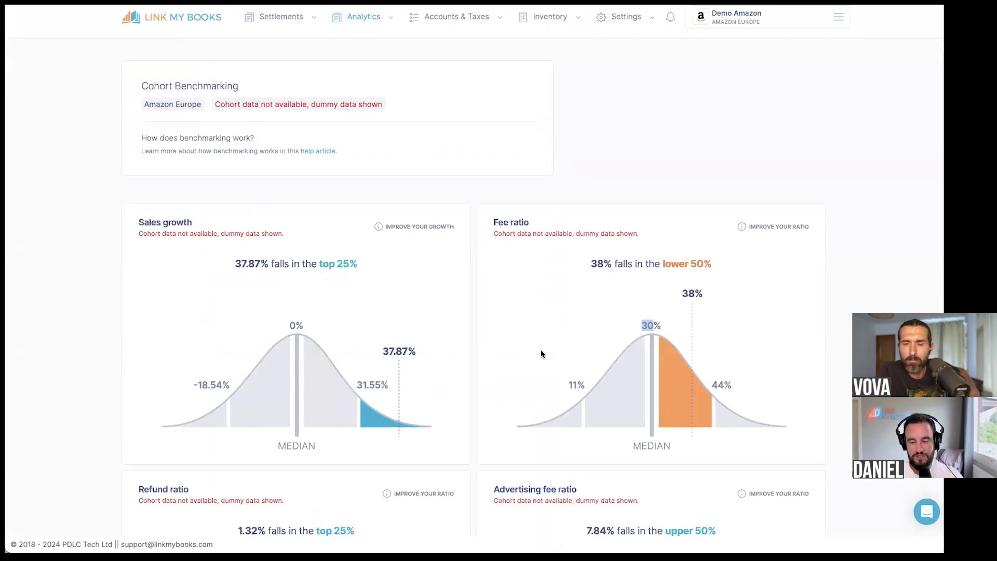
pyautogui.click(541, 350)
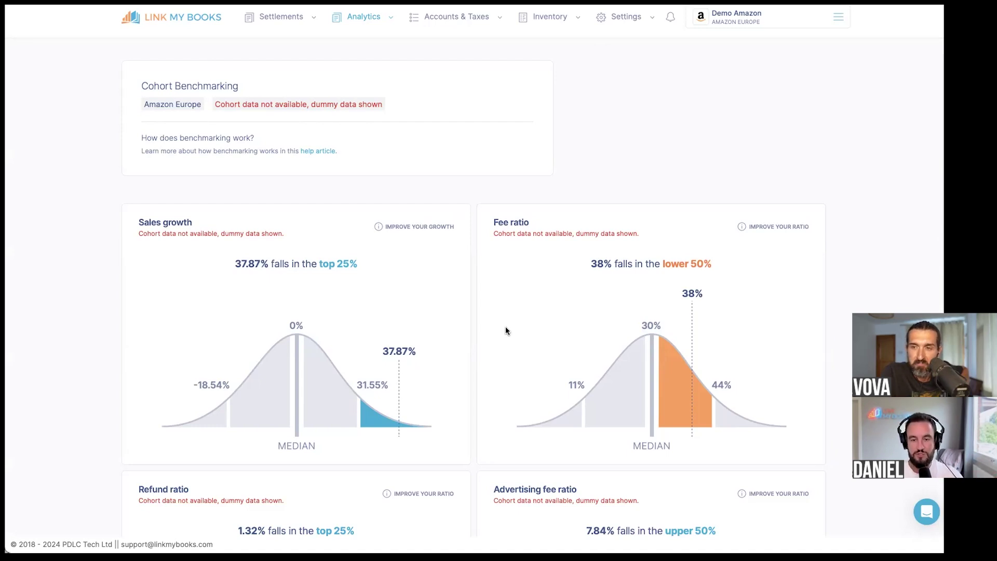
pyautogui.scroll(-5, 506, 327)
pyautogui.scroll(6, 474, 267)
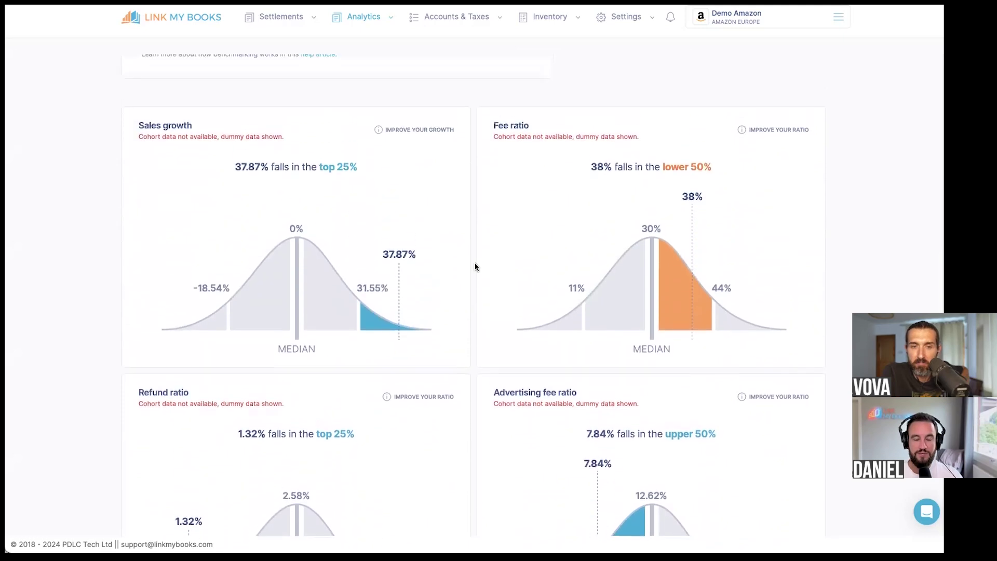